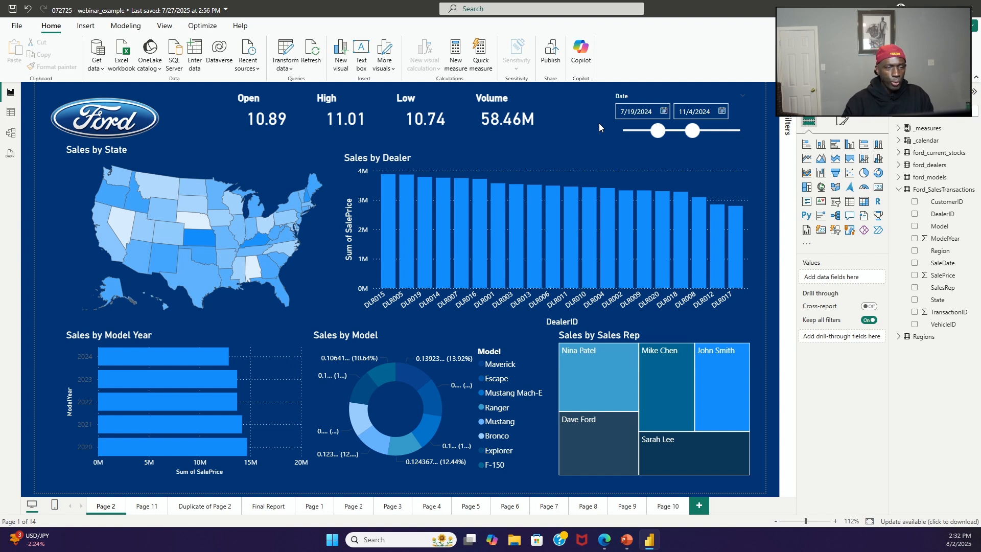
left_click(663, 176)
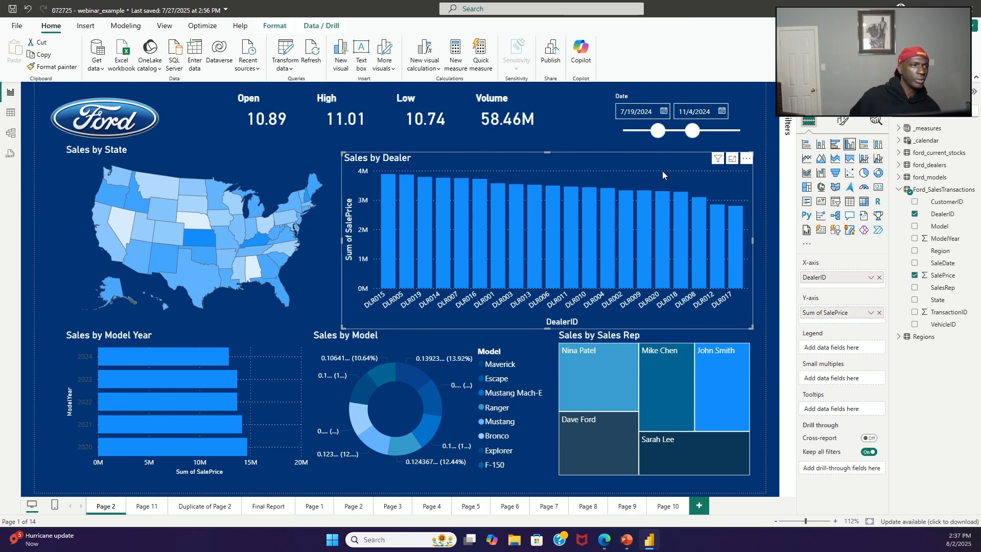
key("alt+Tab")
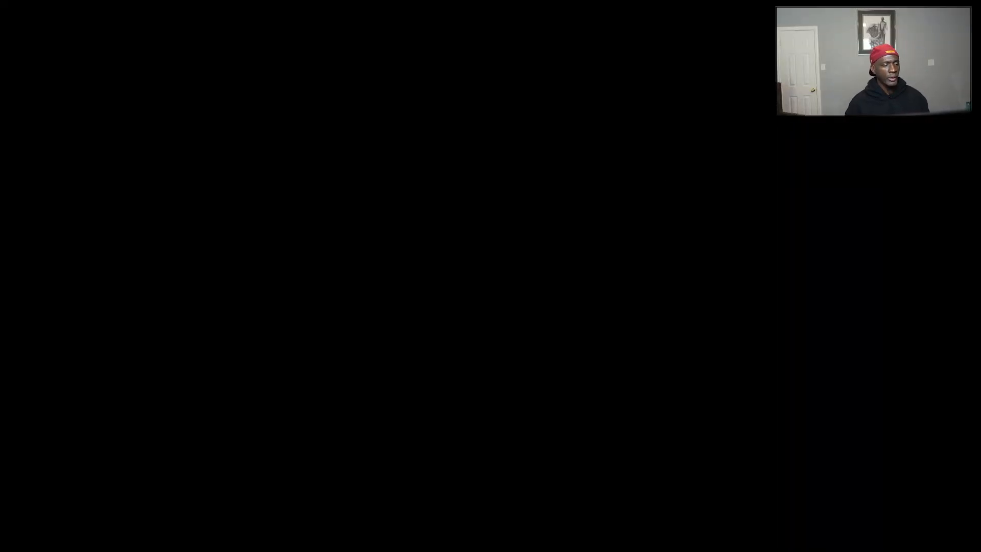
key("alt+Tab")
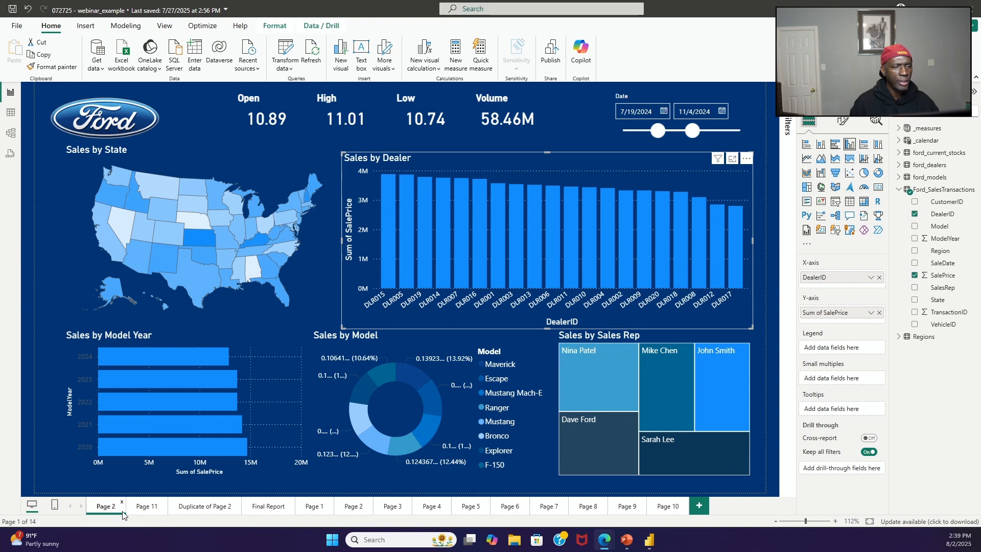
left_click(141, 508)
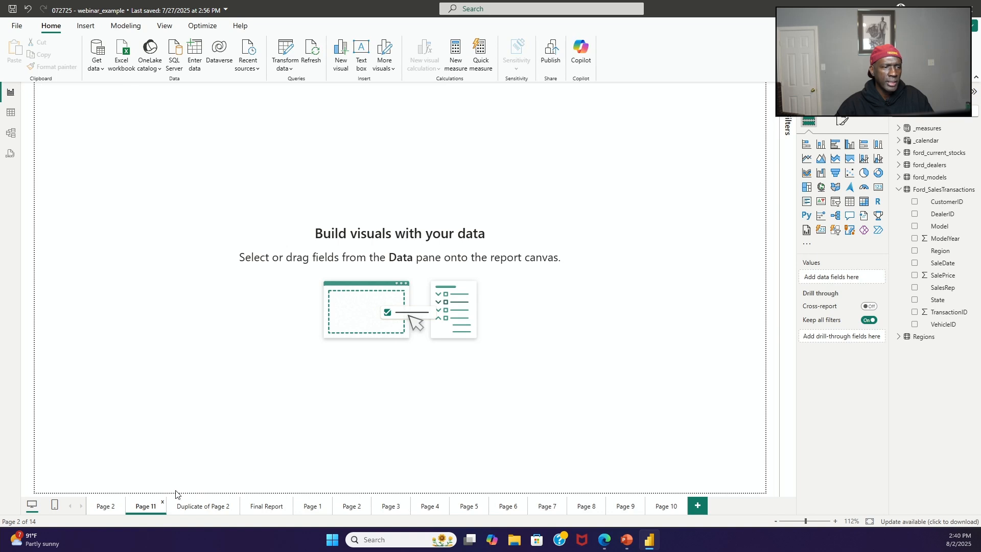
left_click(114, 508)
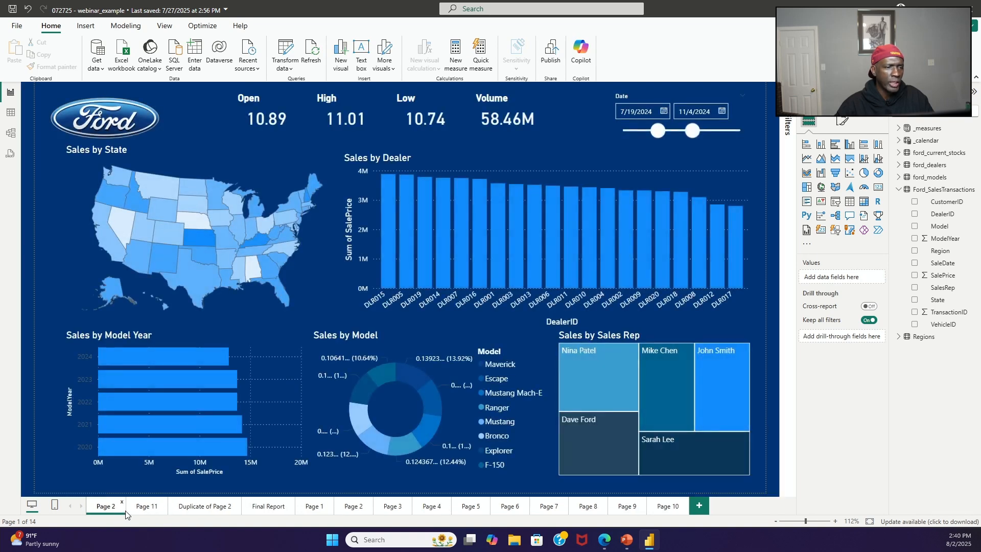
Step: Insert a clustered column chart on the blank Page 11 and move it toward the middle of the page
left_click(139, 513)
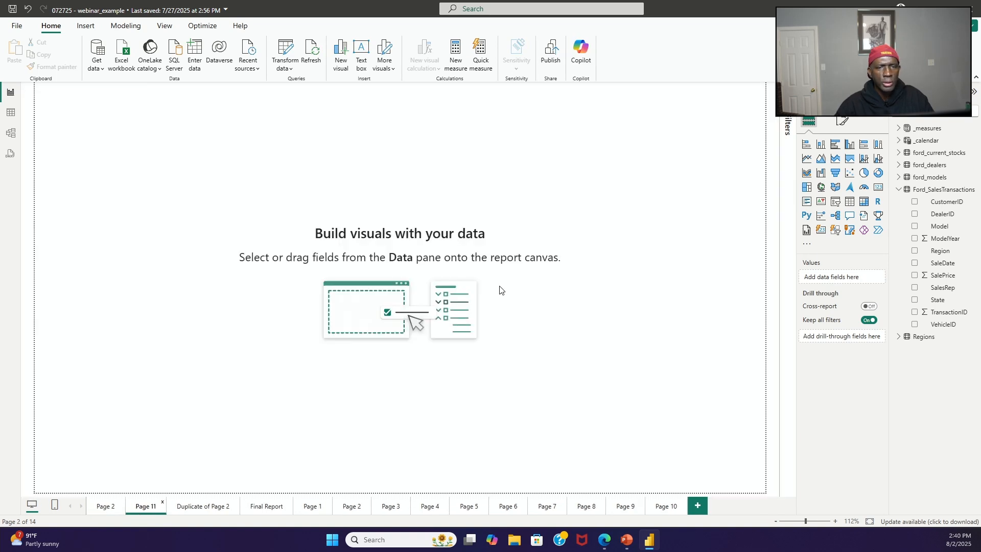
left_click(851, 147)
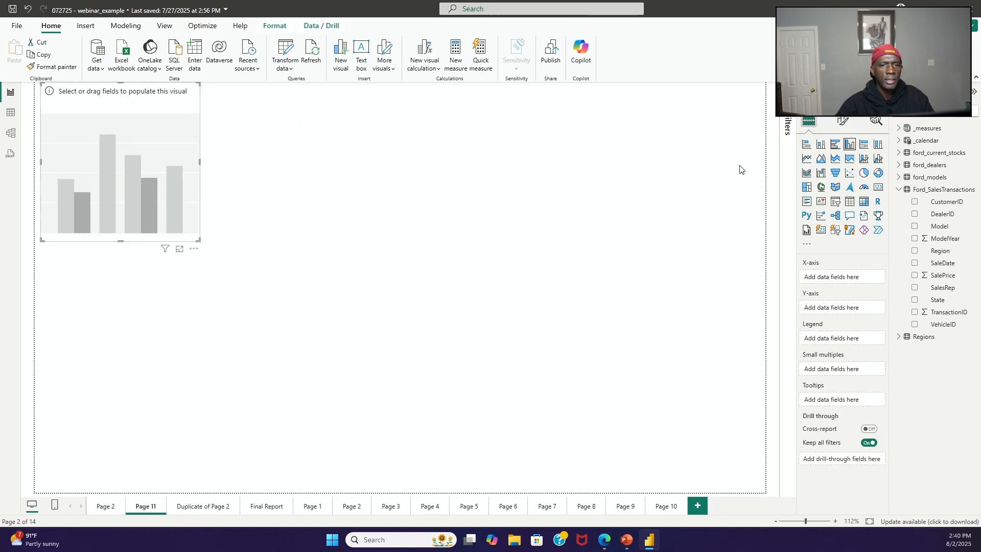
left_click_drag(159, 108, 316, 202)
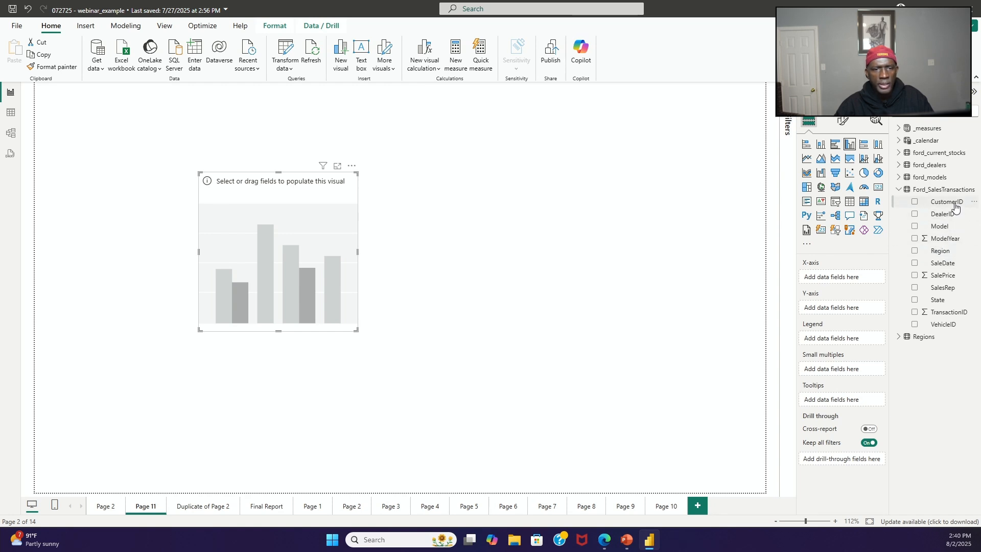
Step: Plot DealerID on the chart's X-axis and SalePrice on its Y-axis, and make the chart taller and wider
left_click_drag(950, 203, 868, 278)
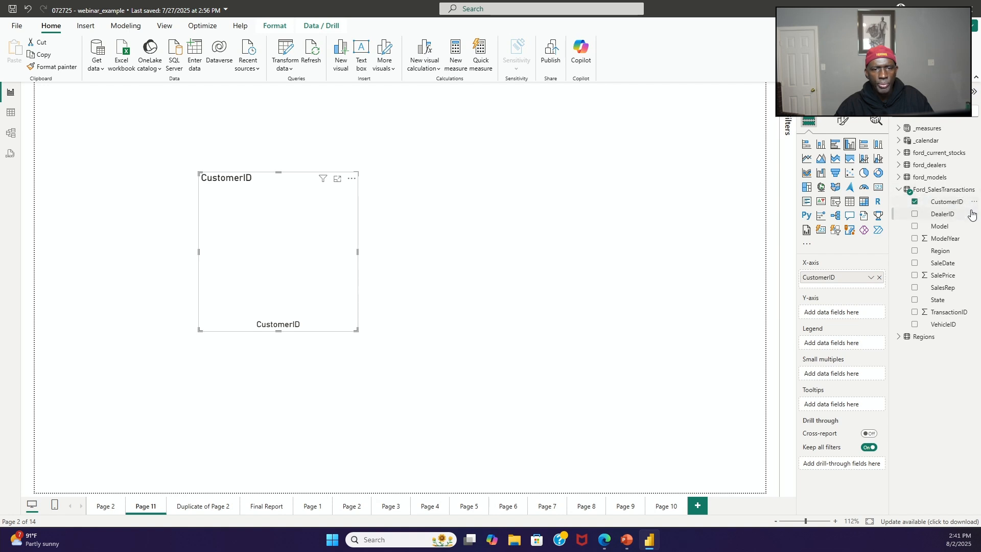
left_click(879, 278)
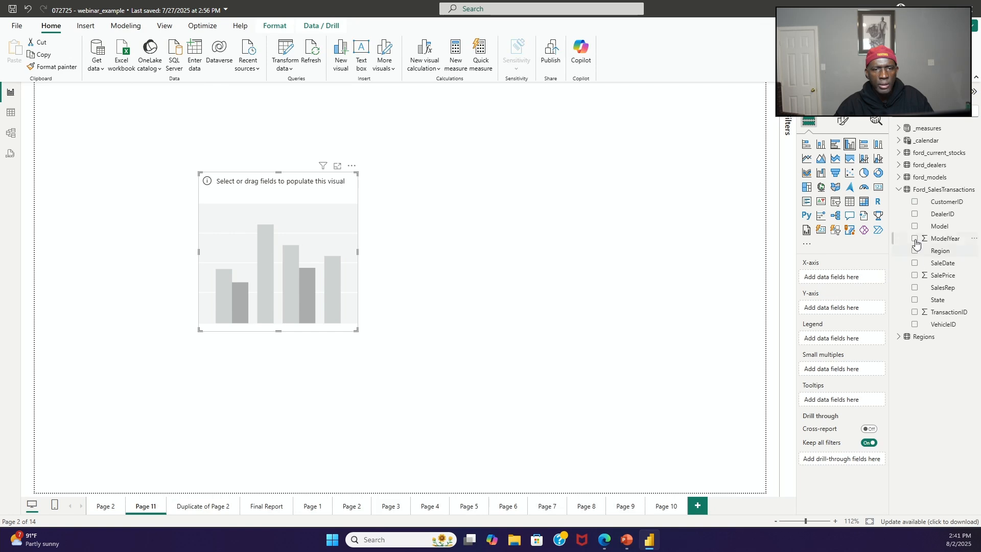
left_click_drag(948, 218, 861, 286)
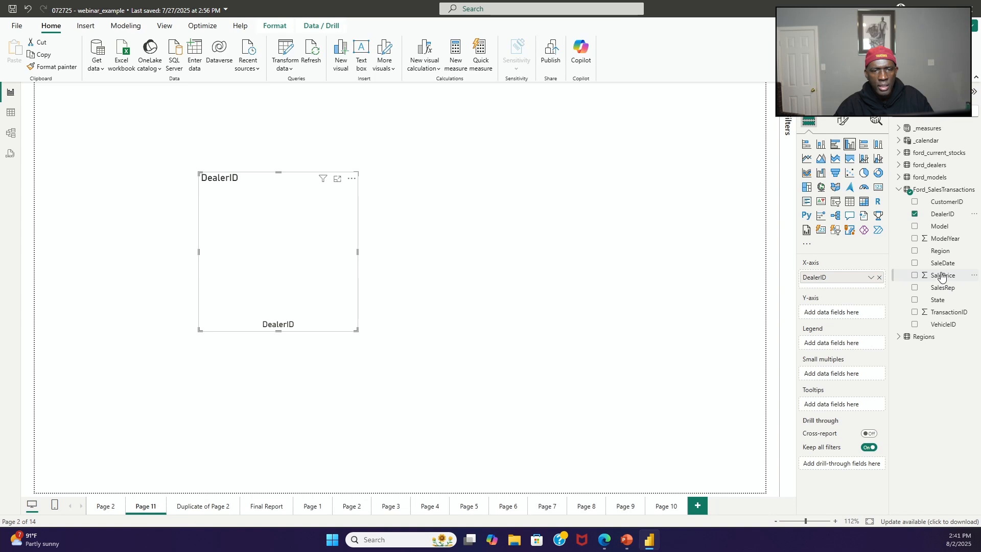
left_click_drag(938, 277, 852, 313)
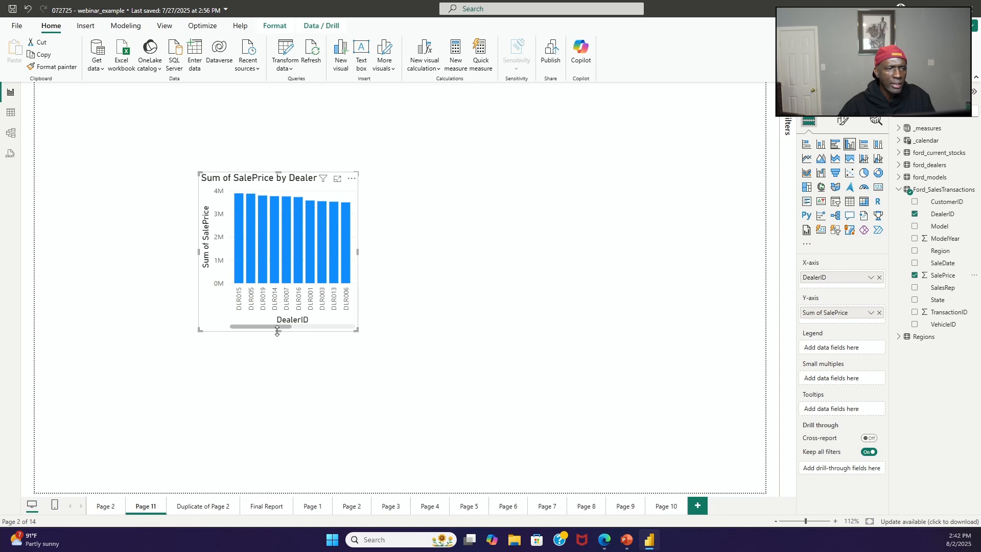
left_click_drag(278, 332, 280, 372)
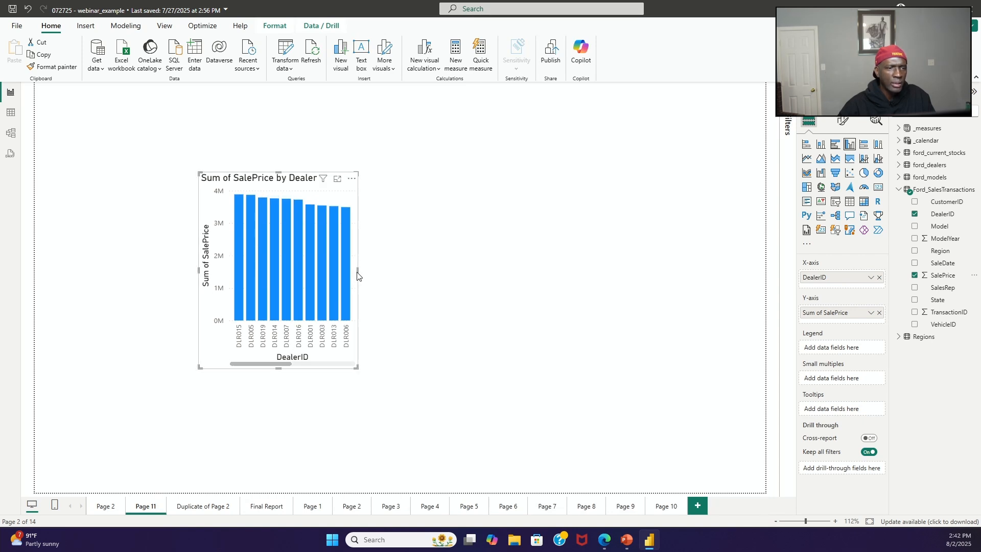
left_click_drag(357, 271, 524, 289)
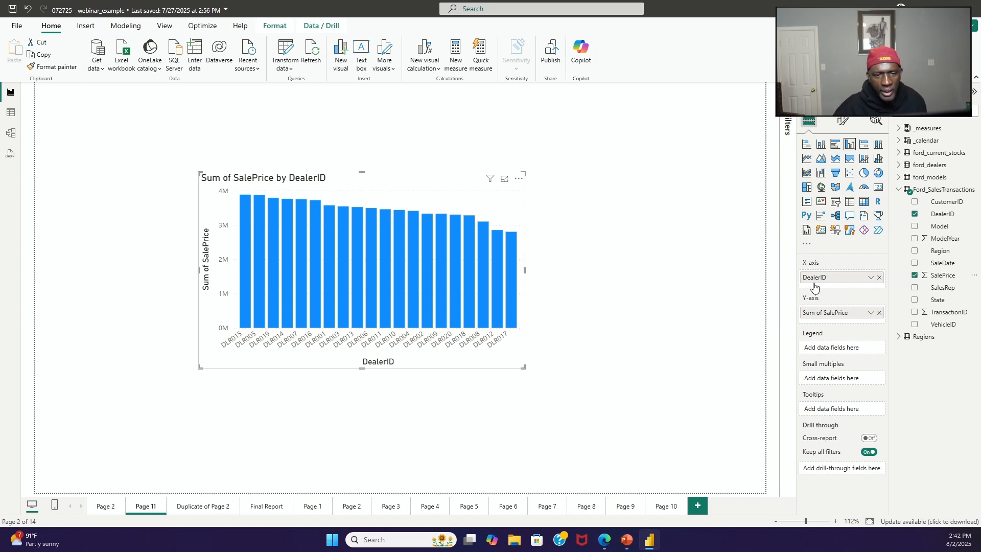
Step: Clear both chart fields and assign DealerID to the X-axis and SalePrice to the Y-axis again
left_click(880, 277)
left_click(880, 308)
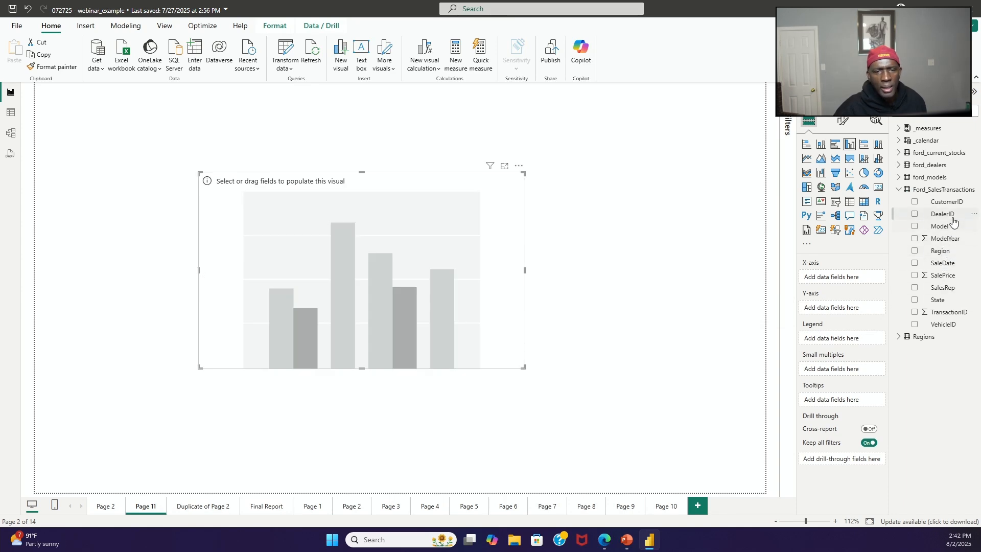
left_click_drag(952, 219, 863, 278)
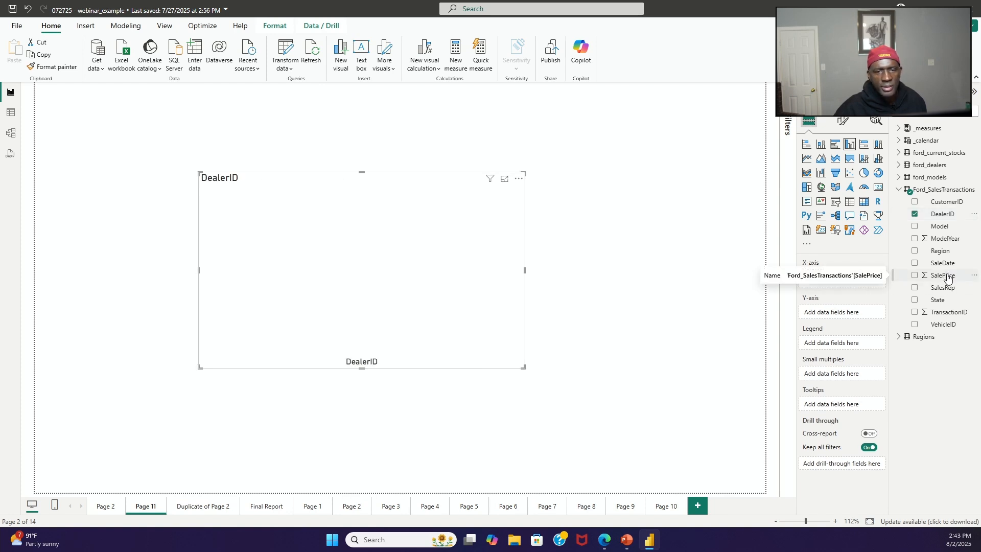
left_click_drag(948, 276, 860, 317)
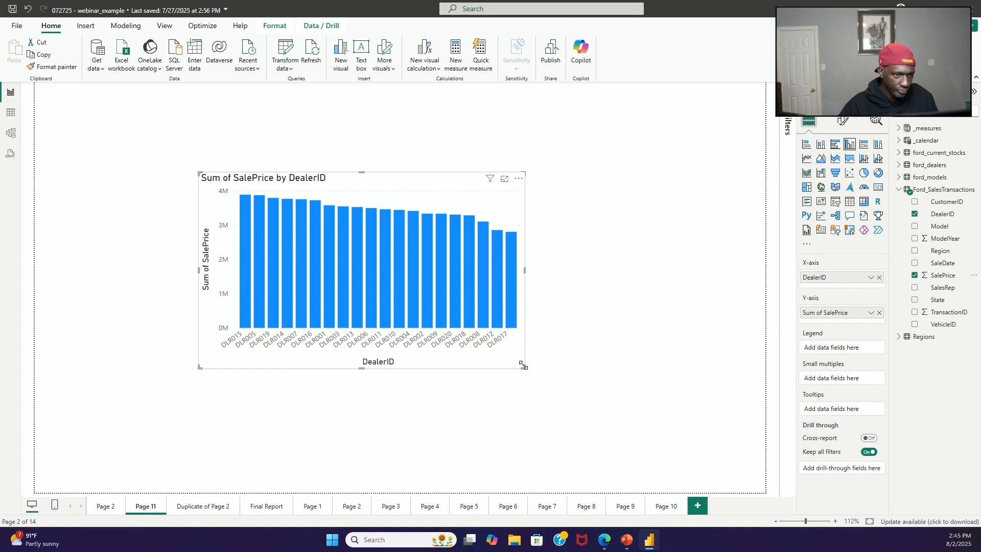
Step: Shrink the chart in the page's upper-left area and place a duplicate of it level on its right
left_click_drag(521, 364, 335, 305)
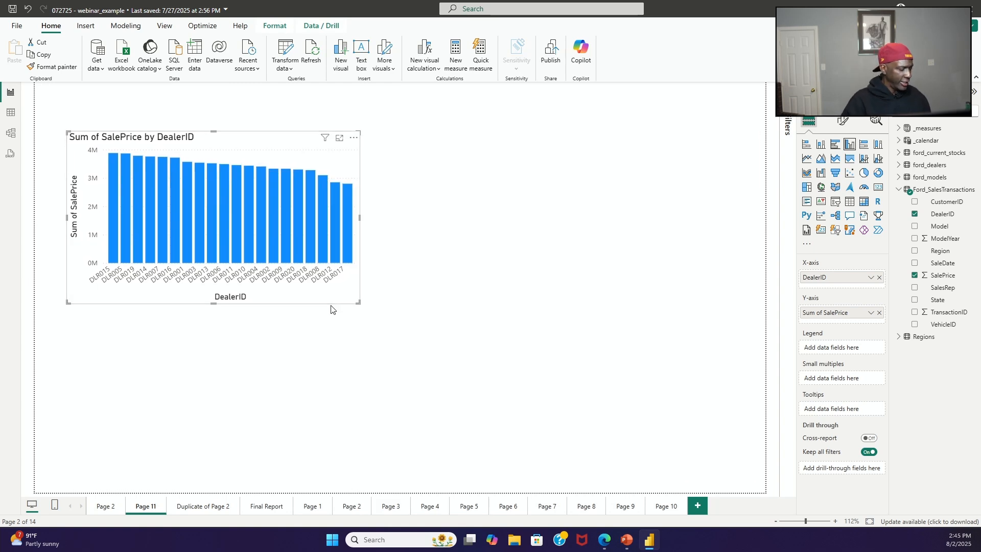
key("ctrl+c")
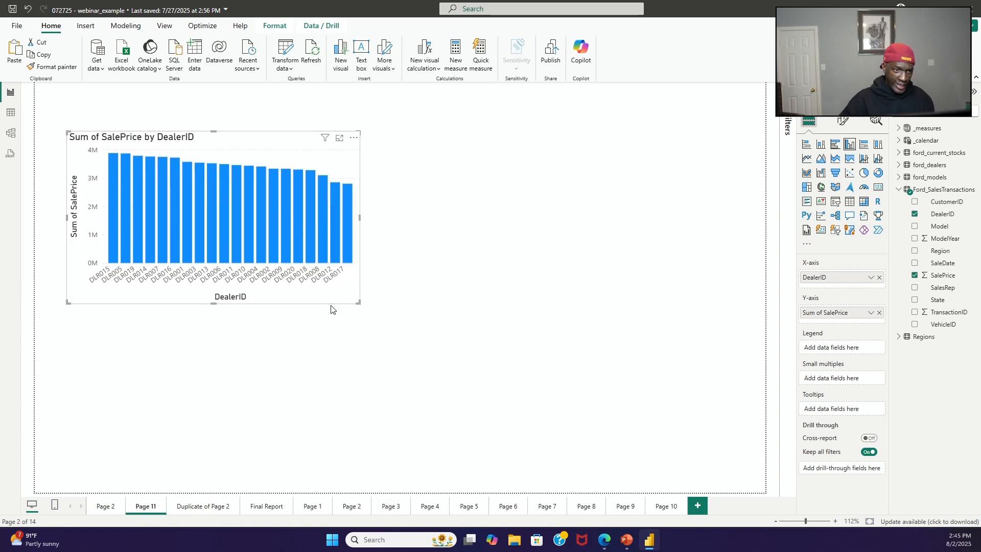
left_click(408, 279)
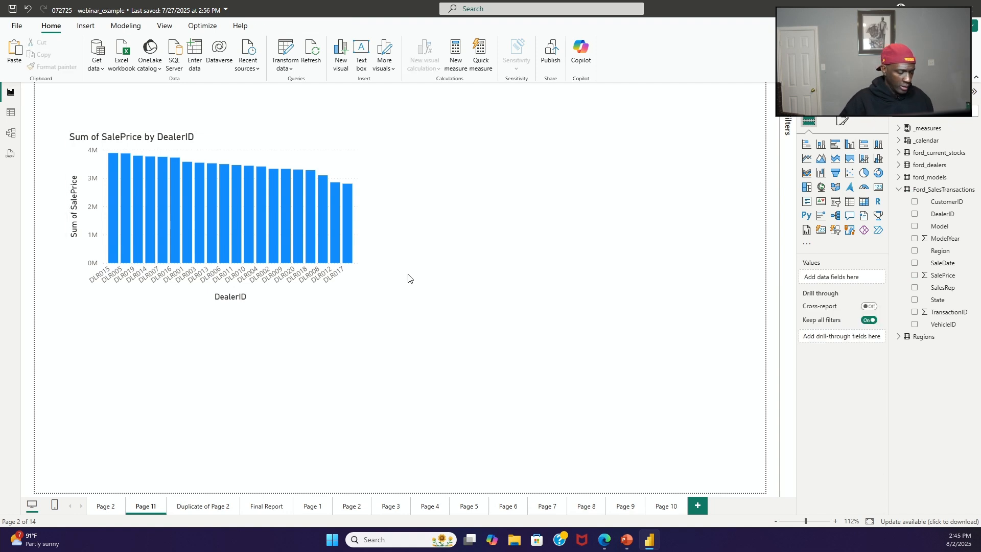
key("ctrl+v")
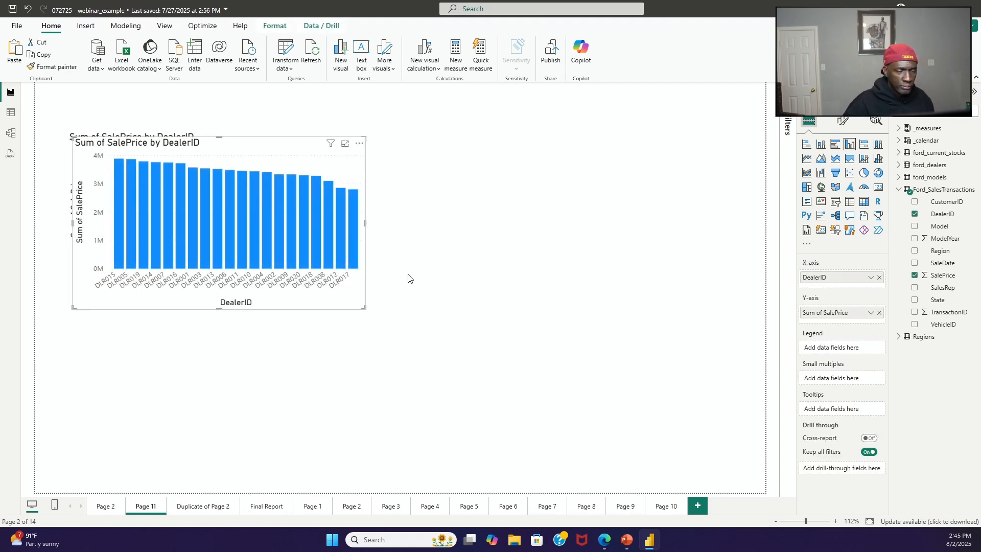
left_click_drag(326, 311, 658, 307)
left_click(635, 403)
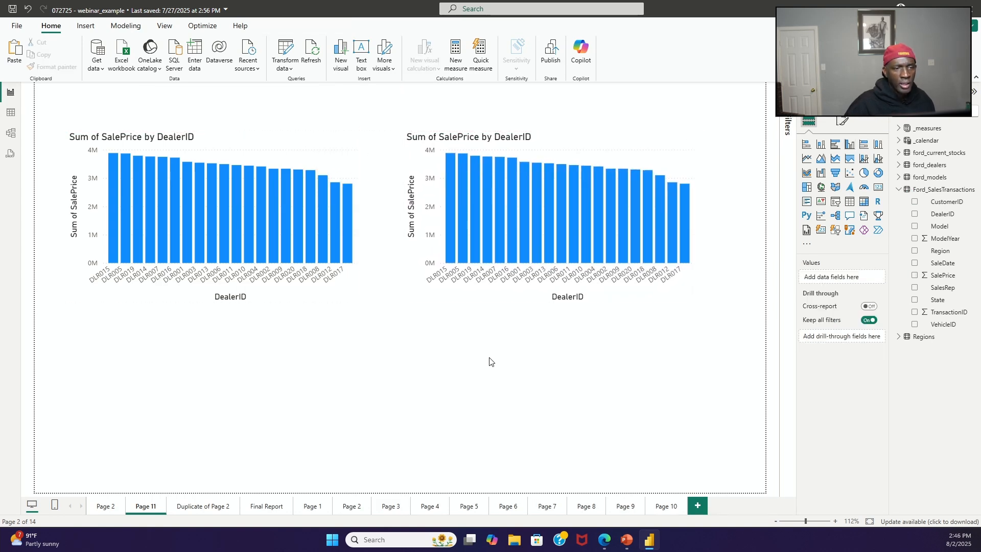
Step: Duplicate both charts together and place the copies directly below the originals as a second row
left_click(352, 299)
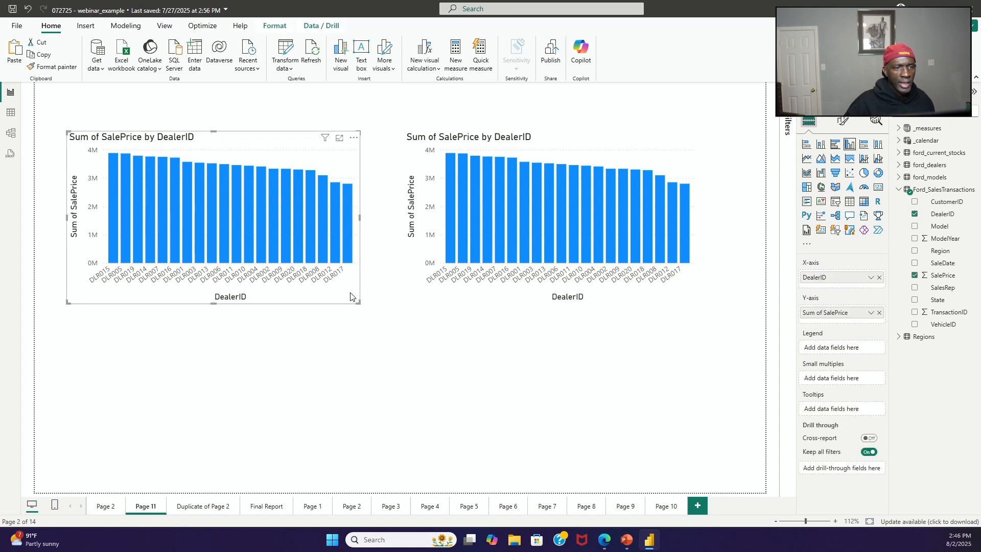
left_click(625, 303, "ctrl")
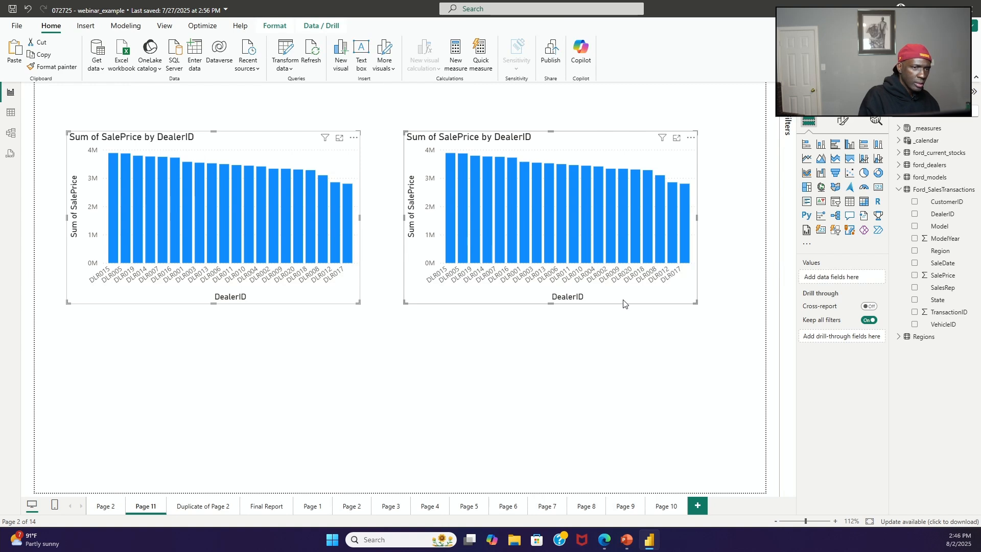
left_click(408, 365)
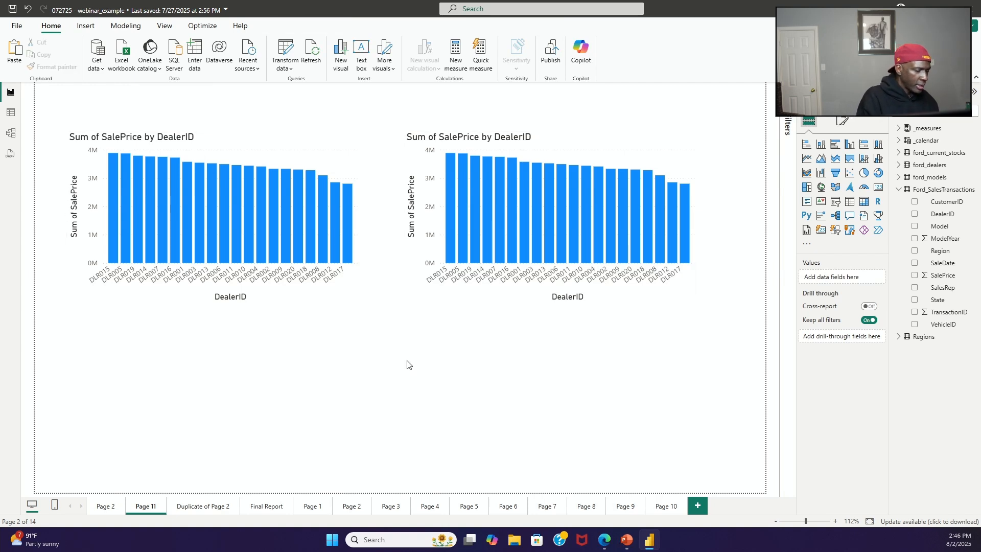
key("ctrl+v")
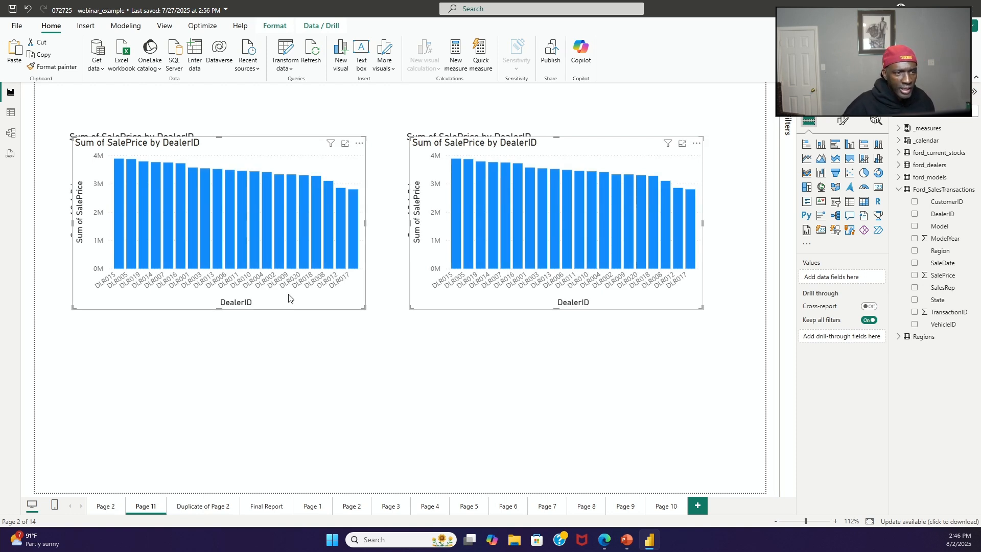
left_click_drag(288, 299, 293, 464)
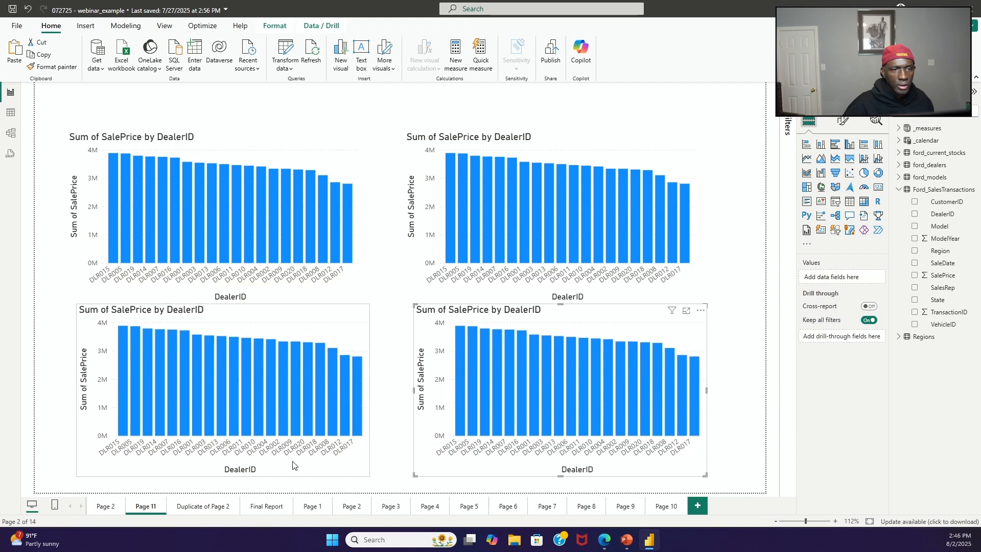
left_click(292, 465)
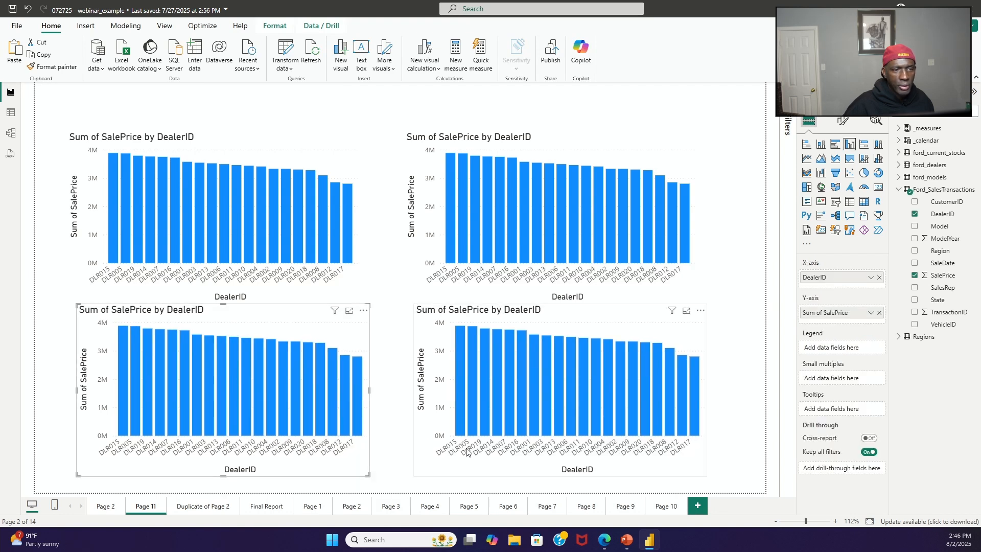
left_click(742, 426)
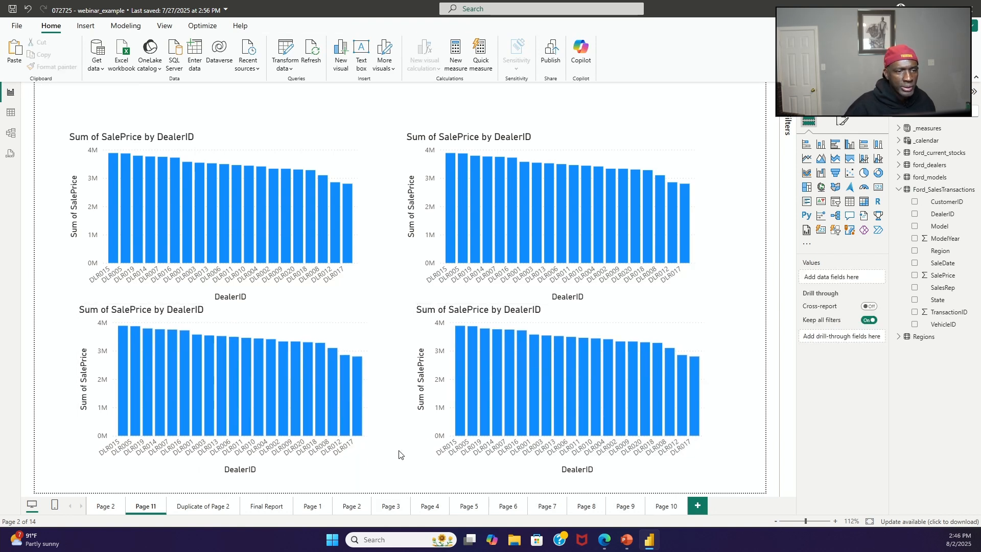
Step: Align the lower-left chart with the edges of the chart above it, and shift the lower-right chart slightly left
left_click(365, 448)
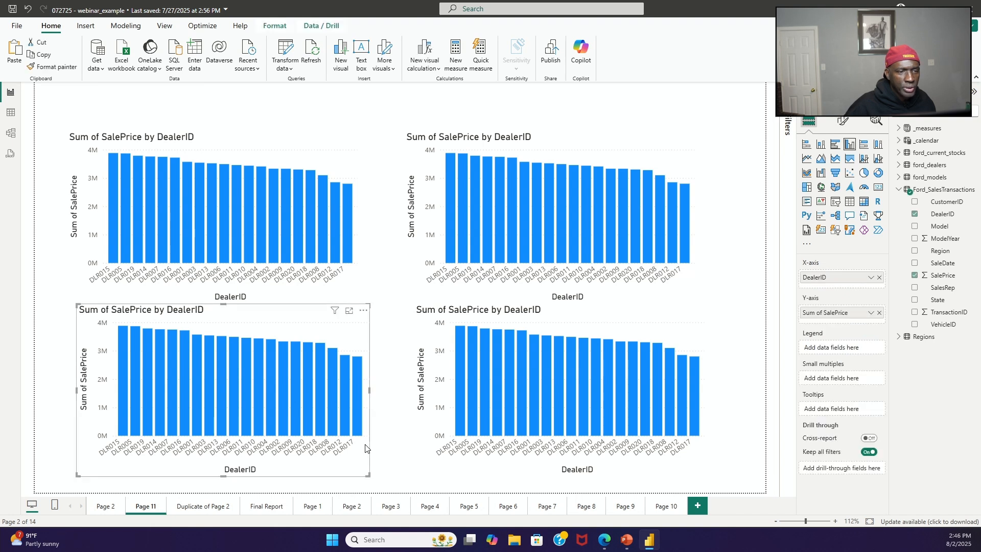
mouse_move(365, 449)
left_mouse_down()
mouse_move(370, 441)
mouse_move(357, 440)
left_mouse_up()
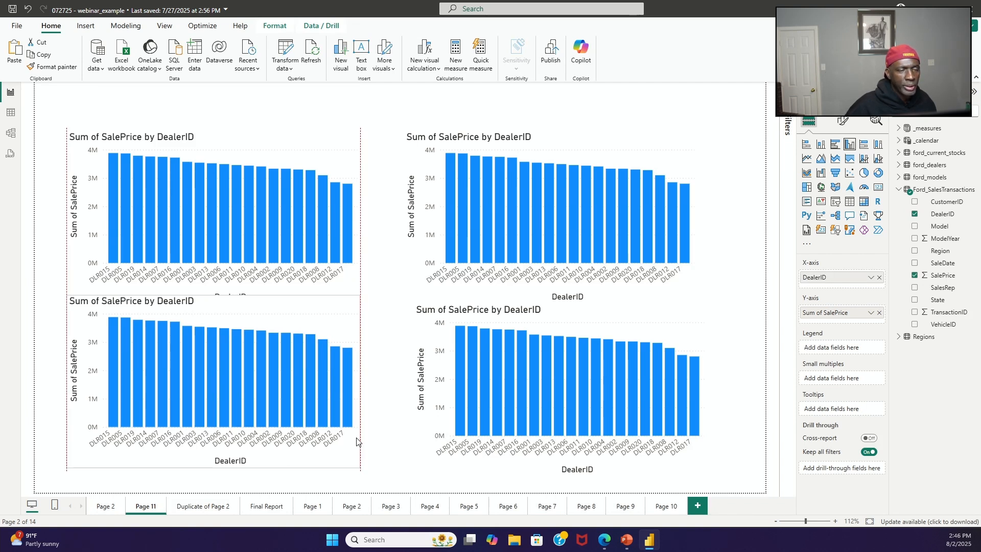
left_click_drag(357, 440, 356, 452)
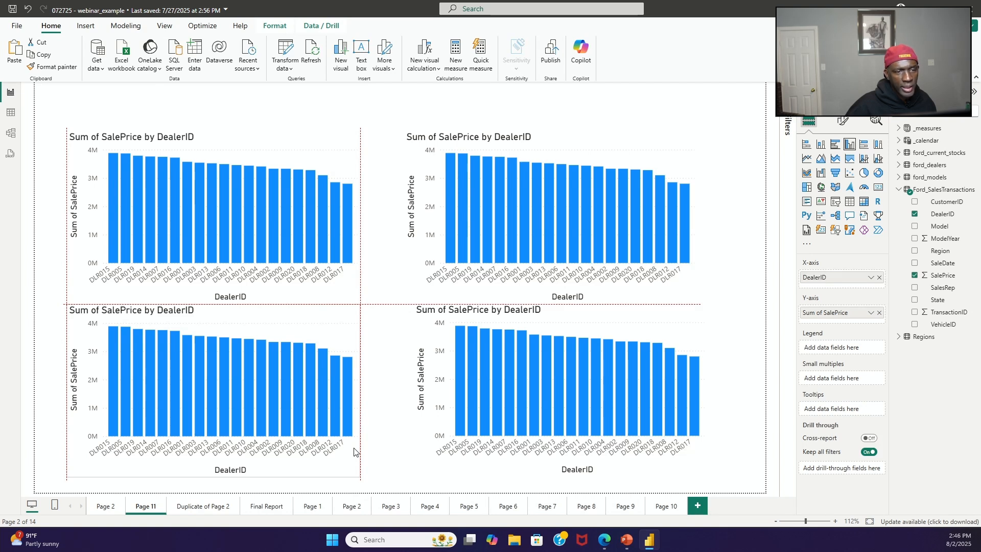
left_click_drag(355, 452, 355, 452)
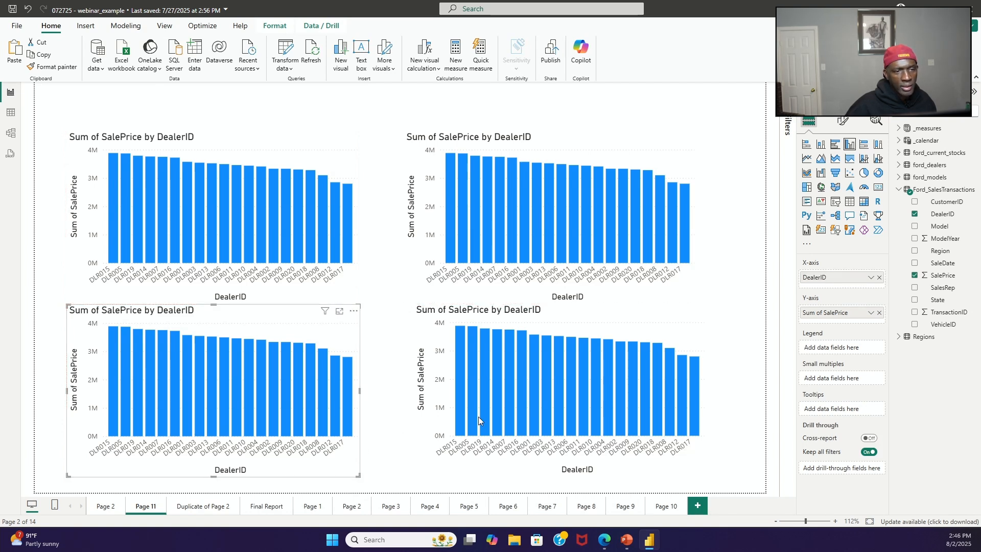
left_click_drag(628, 317, 613, 318)
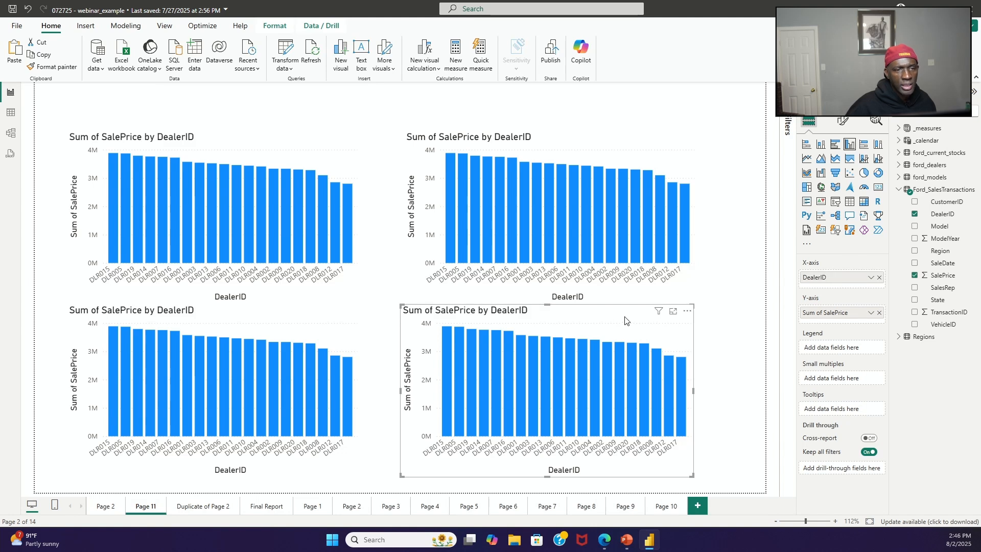
left_click(717, 373)
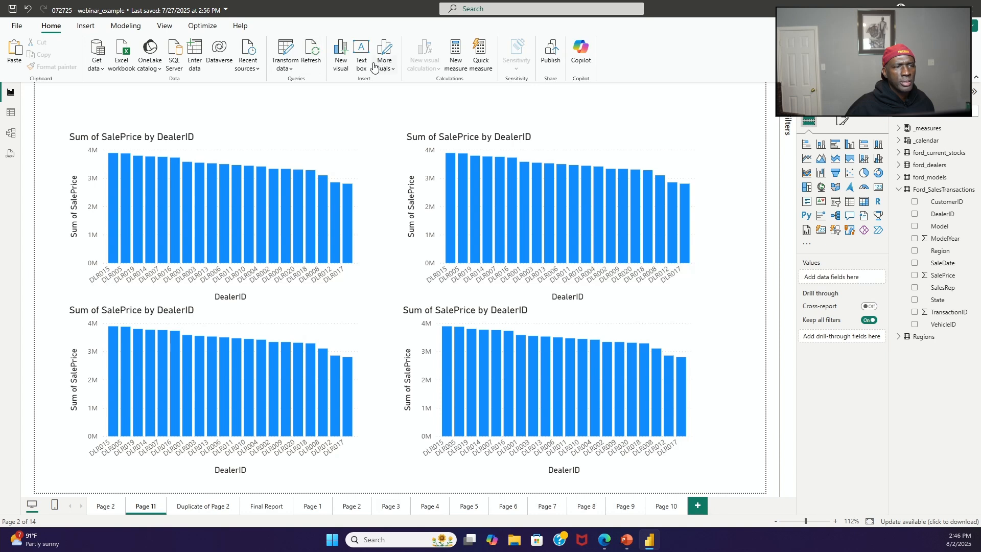
Step: Add a text box to the page with the title POWER BI CLUSTERED COLUMN CHART
left_click(358, 56)
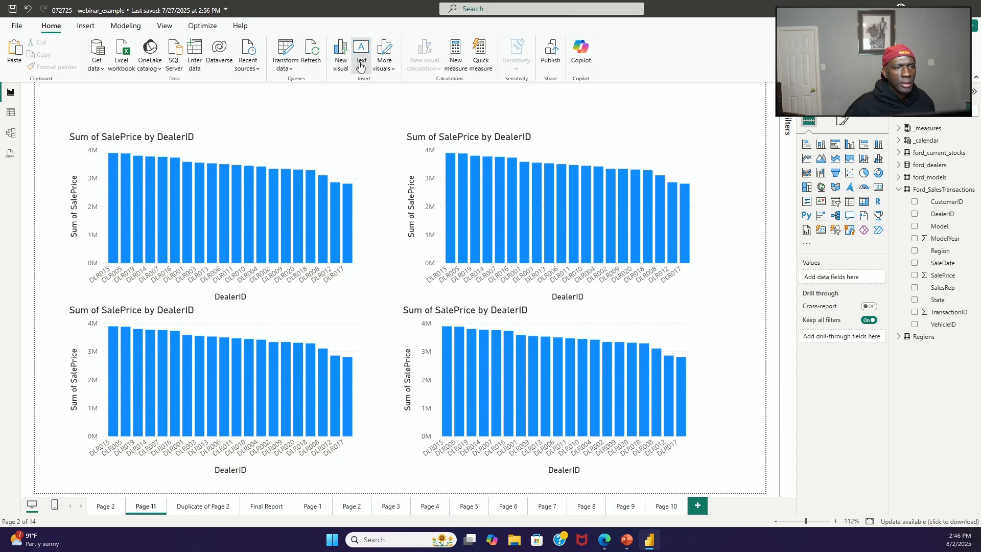
left_click(245, 193)
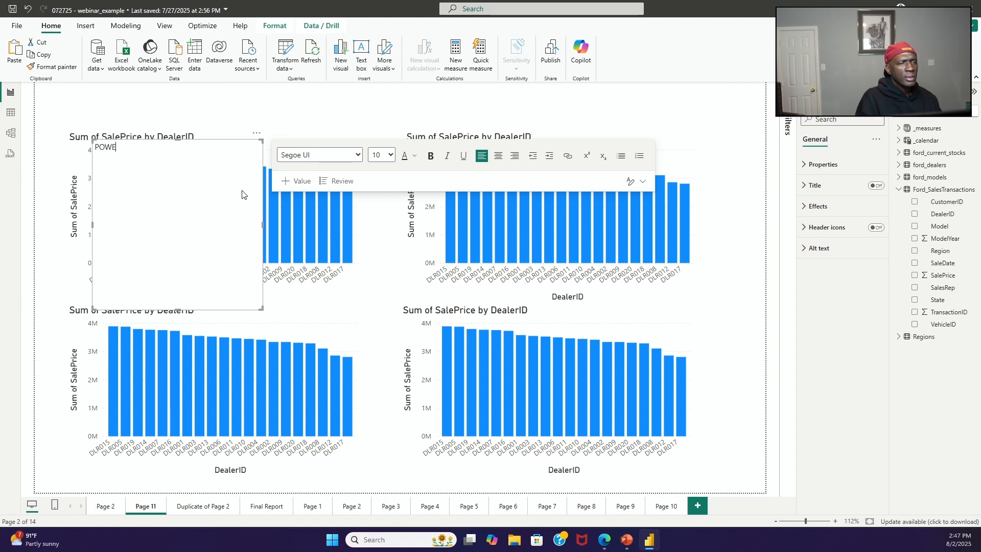
type("POWER")
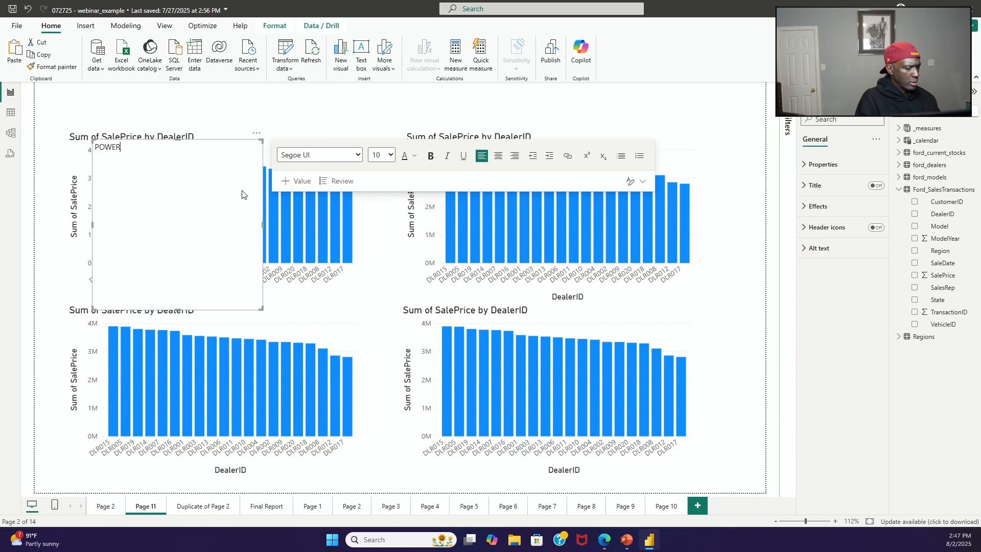
type(" BI")
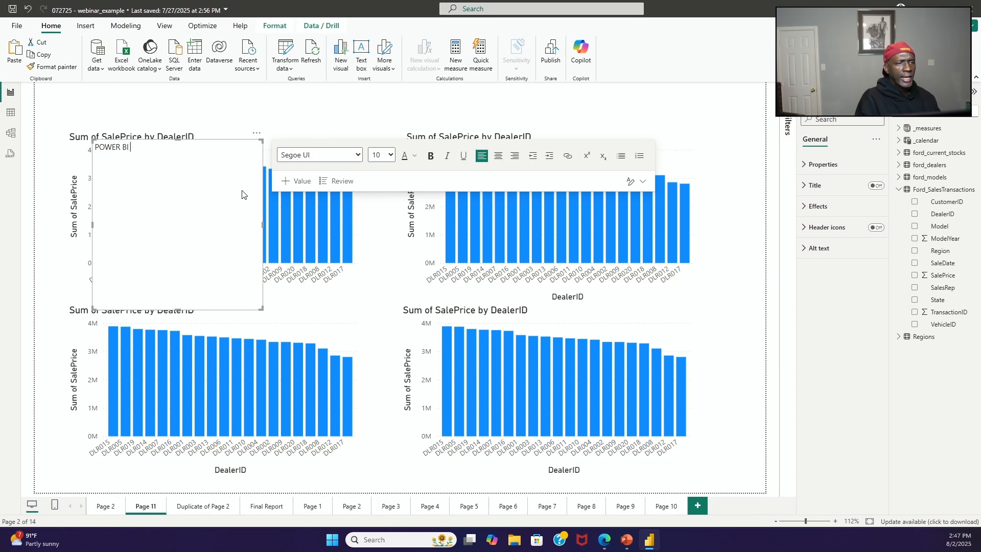
type(" CLUSTERED COLU")
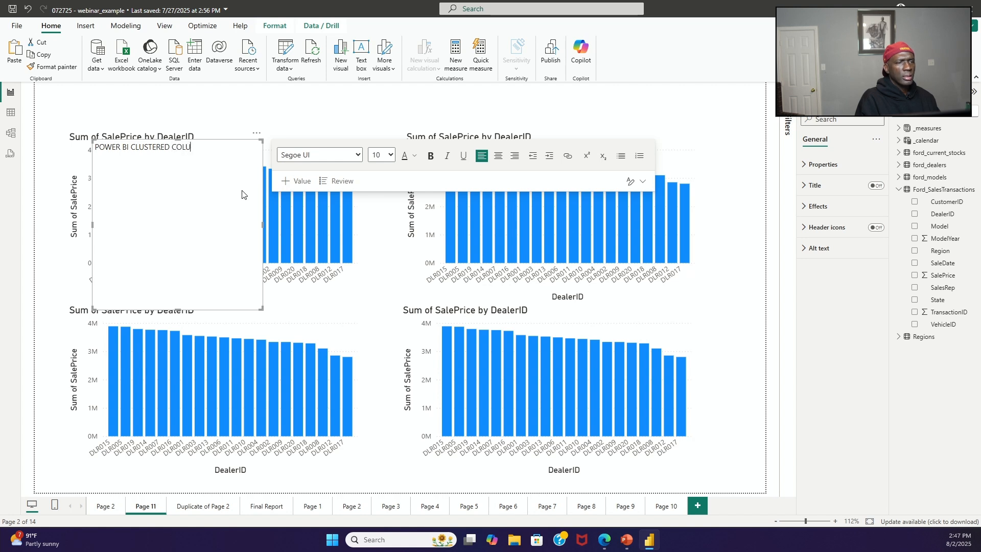
type("MN ")
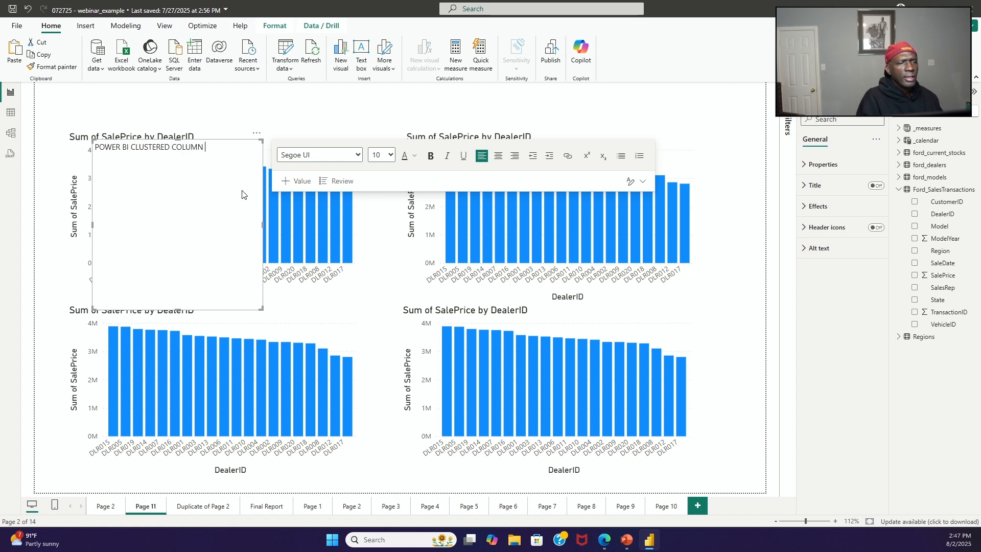
type("CHART")
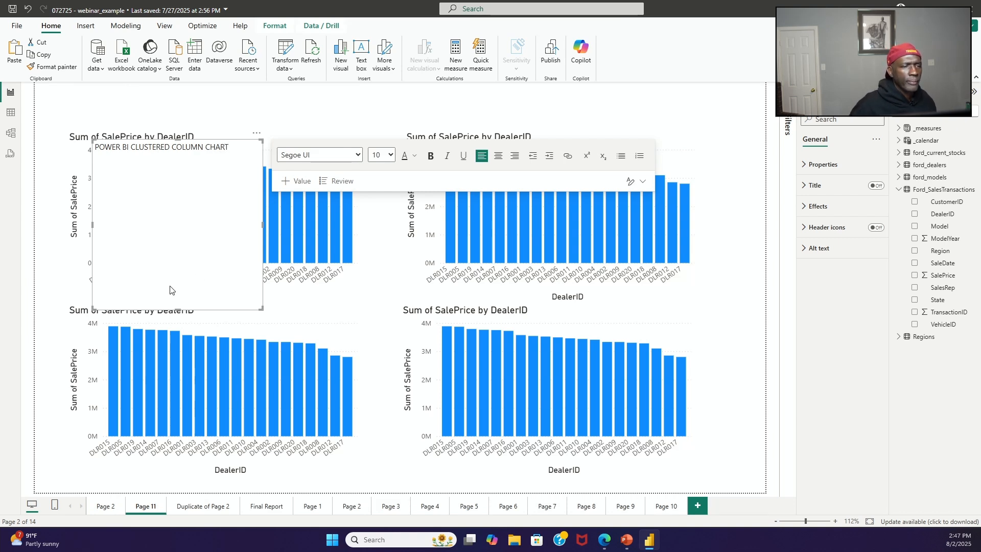
Step: Resize the title text box to a shallow strip spanning both chart columns and place it above the upper charts
left_click_drag(176, 309, 173, 168)
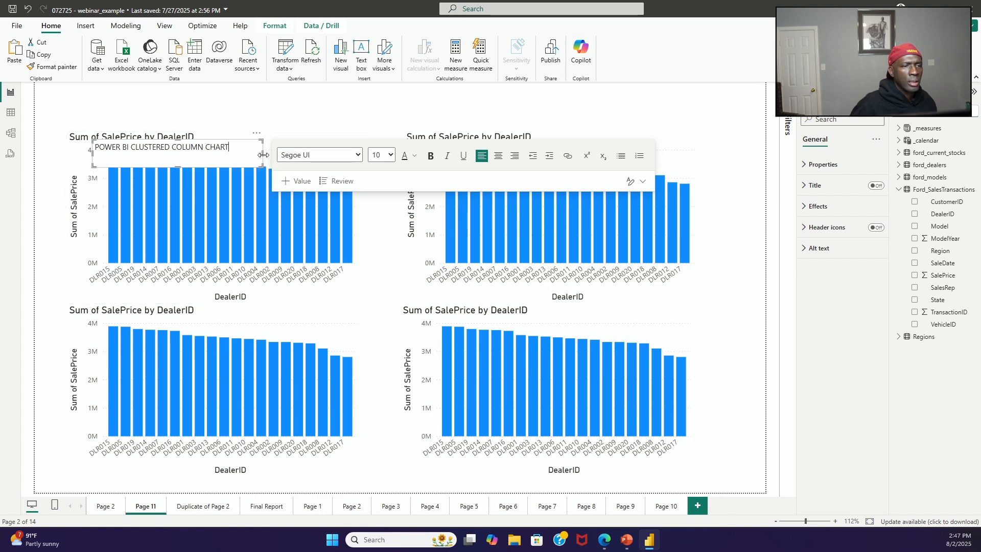
left_click_drag(263, 155, 694, 165)
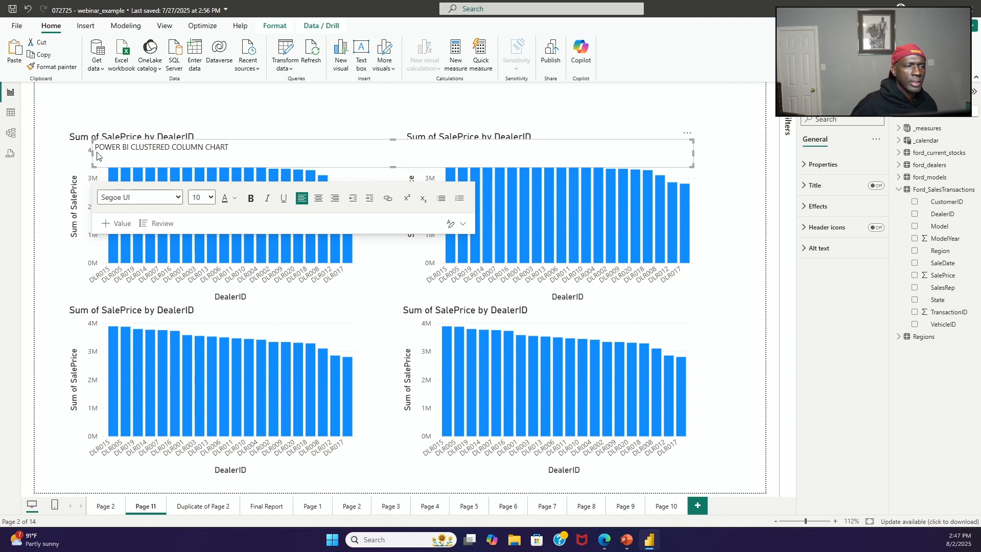
left_click_drag(91, 152, 66, 154)
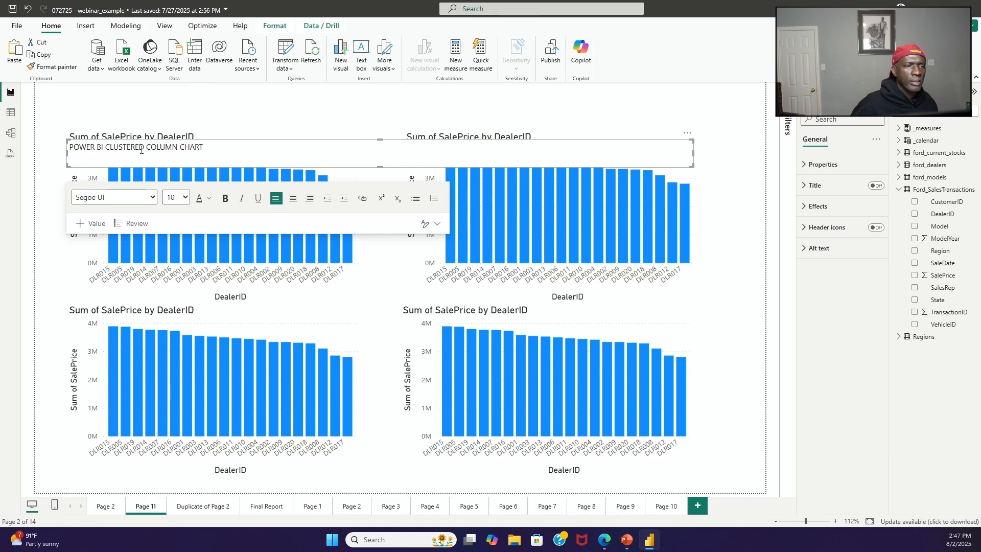
left_click_drag(167, 167, 168, 130)
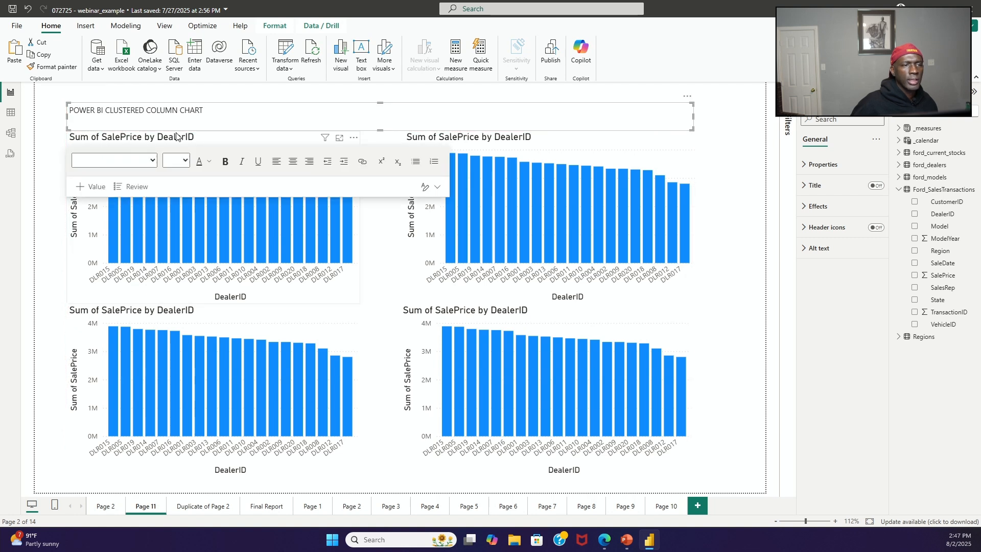
Step: Format the whole title text at size 20, centered and bold
triple_click(196, 112)
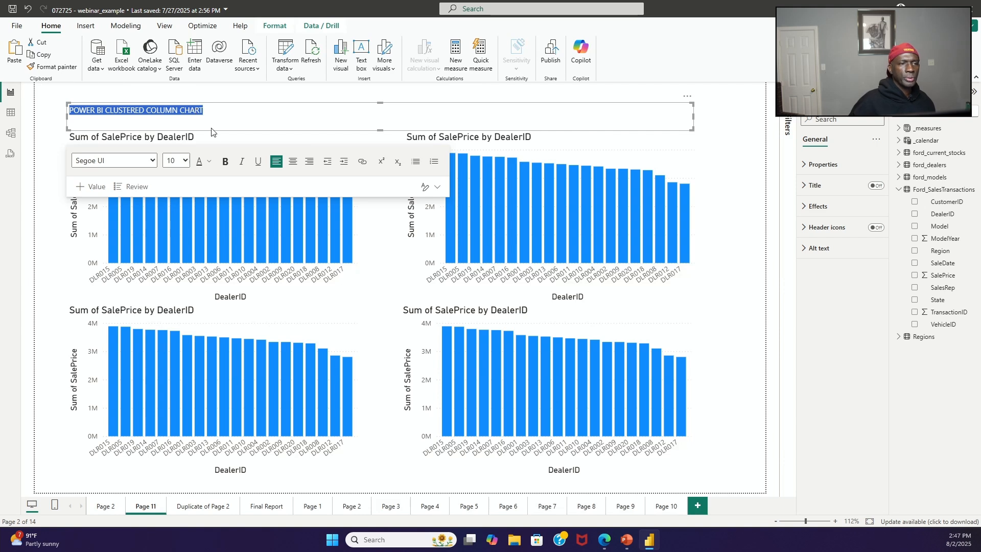
left_click(182, 161)
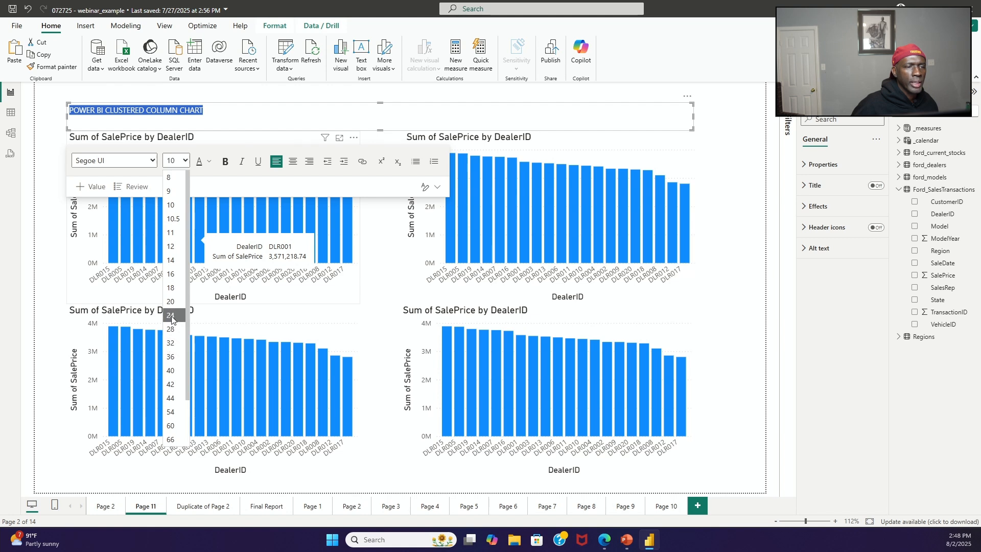
left_click(171, 303)
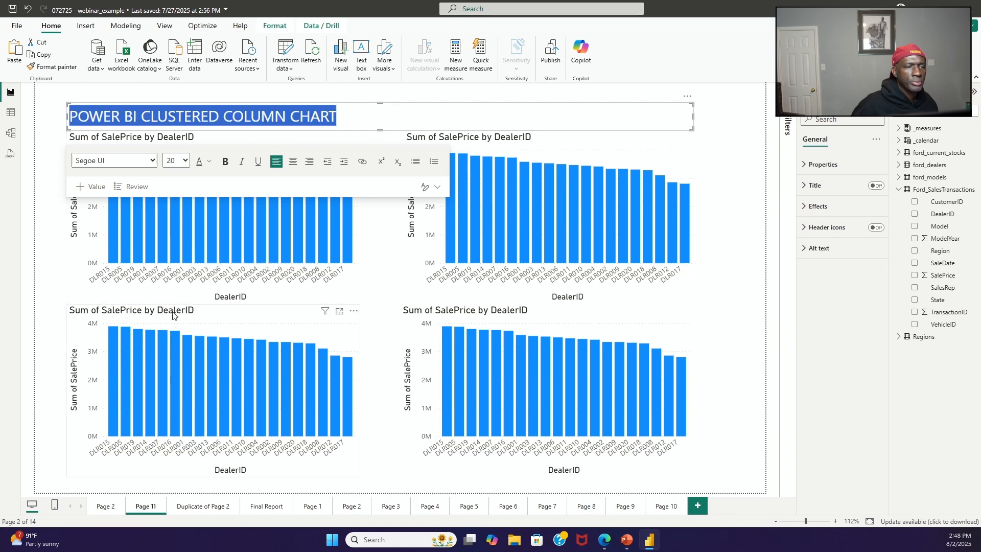
left_click(293, 164)
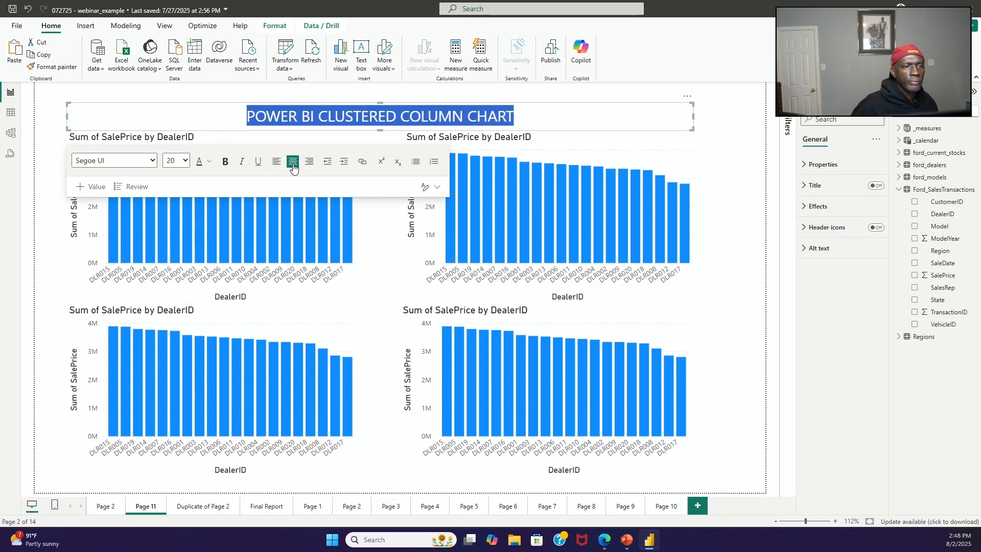
left_click(225, 162)
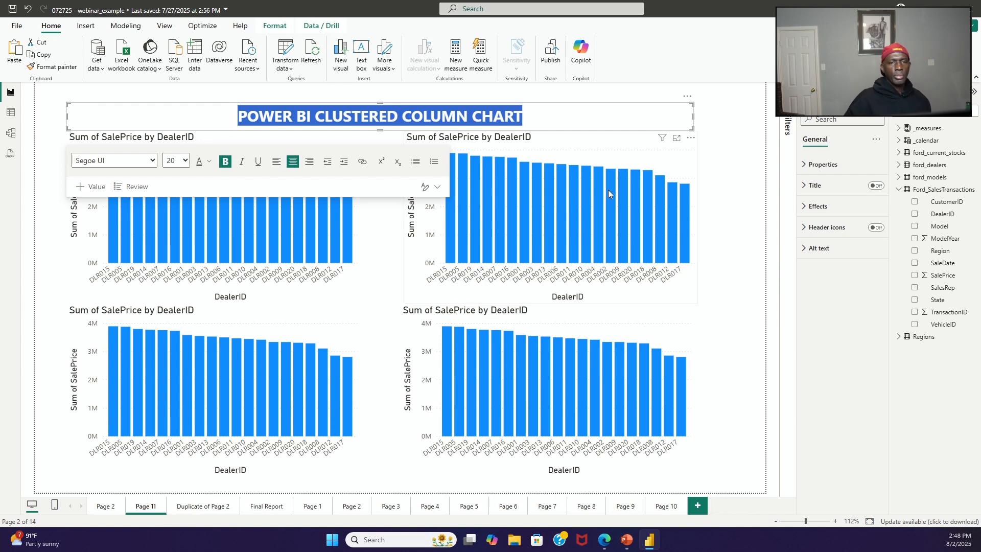
Step: Shift the title text box slightly higher above the charts and deselect it
left_click(613, 104)
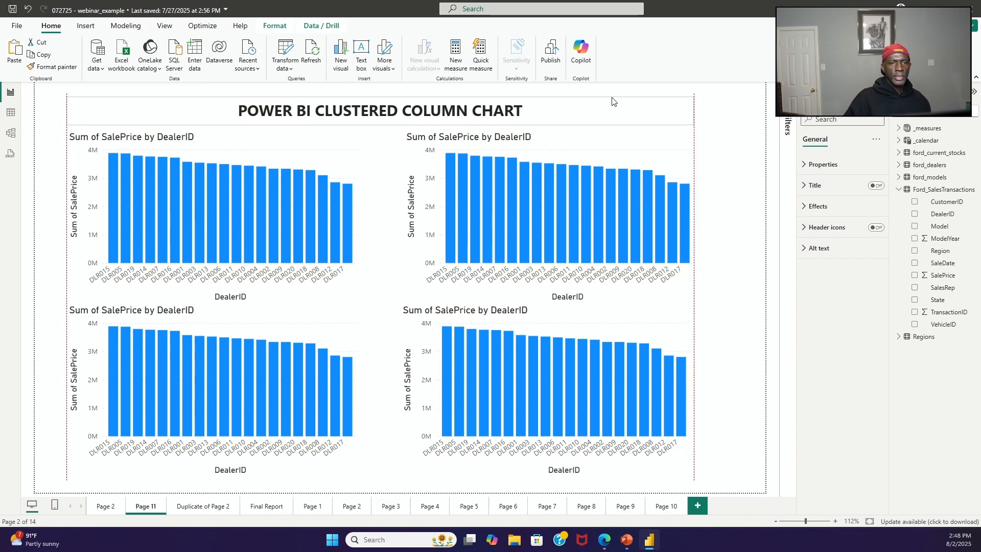
left_click_drag(613, 102, 612, 98)
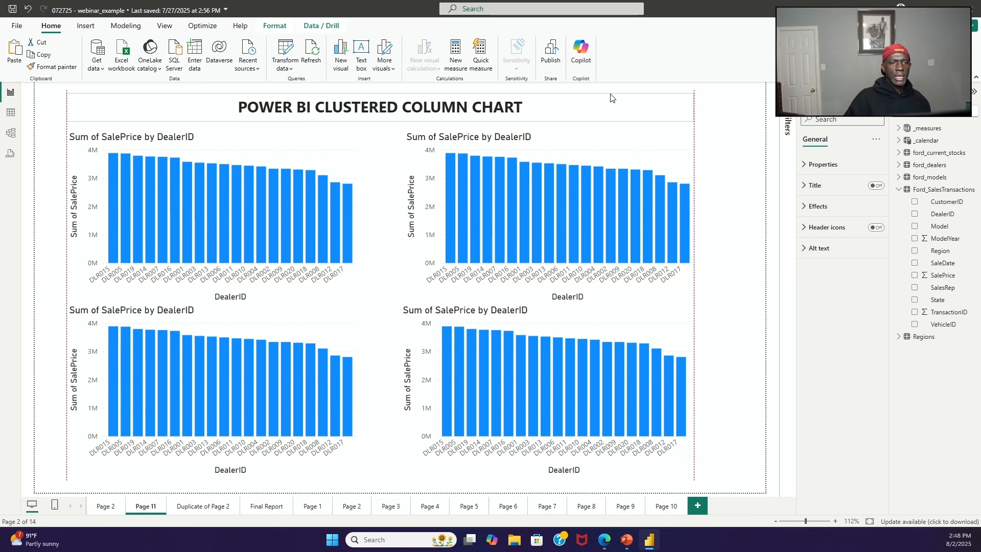
left_click(746, 151)
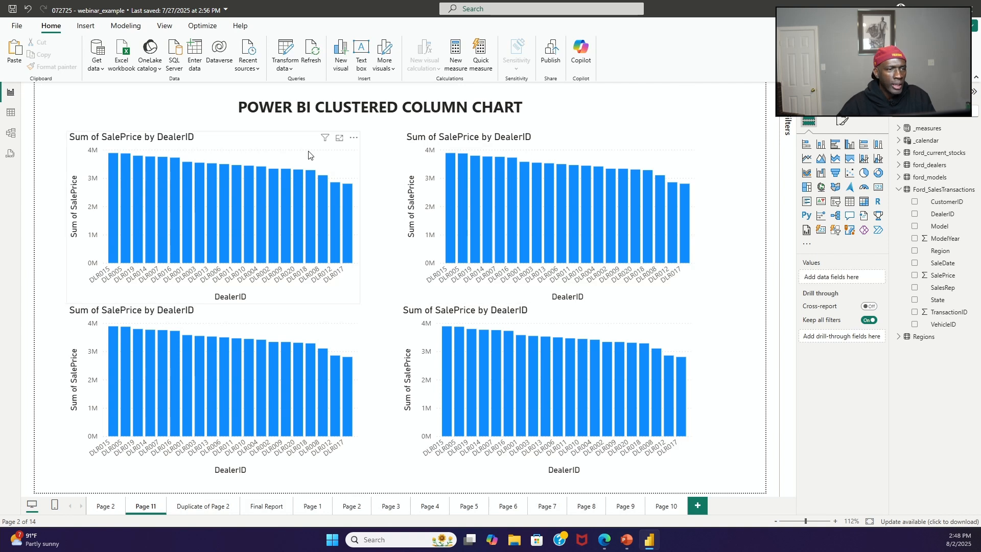
Step: Recolor the upper-right chart's columns light orange (#f0a787, Theme color 3, 40% lighter)
left_click(294, 146)
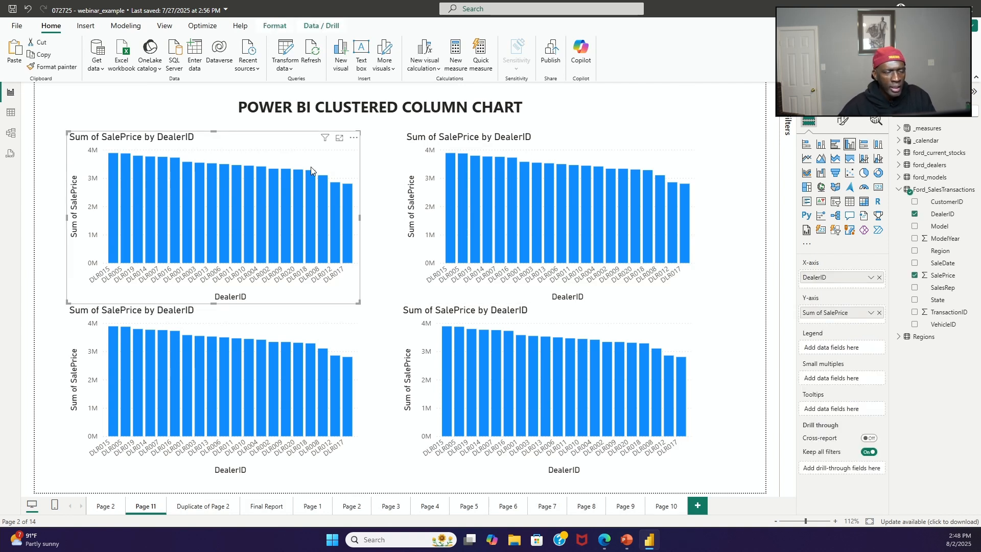
mouse_move(263, 191)
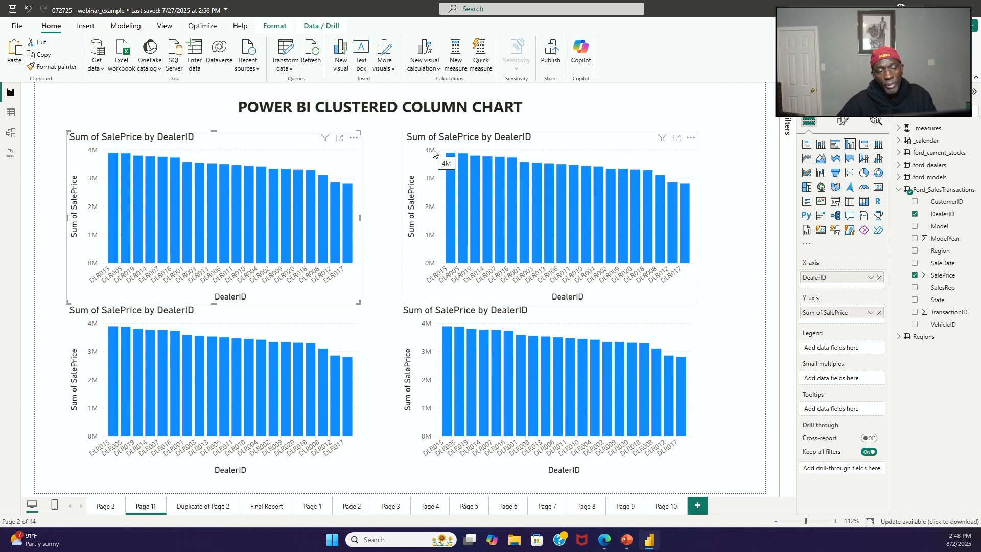
left_click(547, 146)
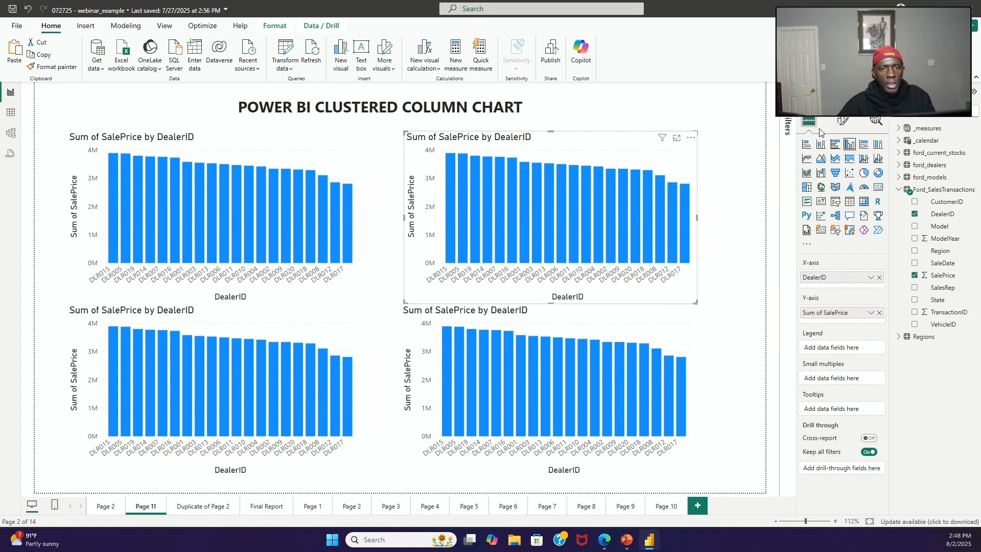
left_click(843, 122)
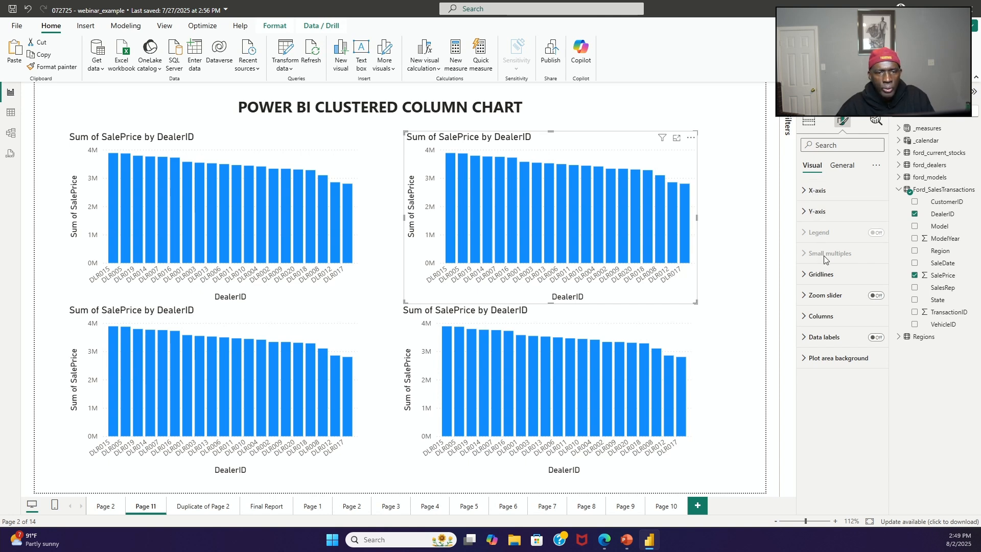
left_click(804, 317)
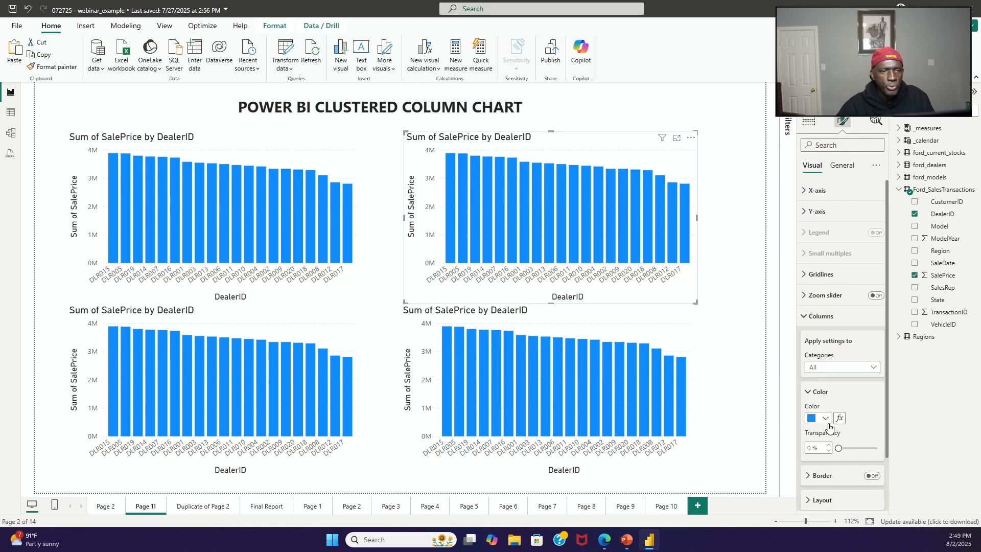
left_click(824, 425)
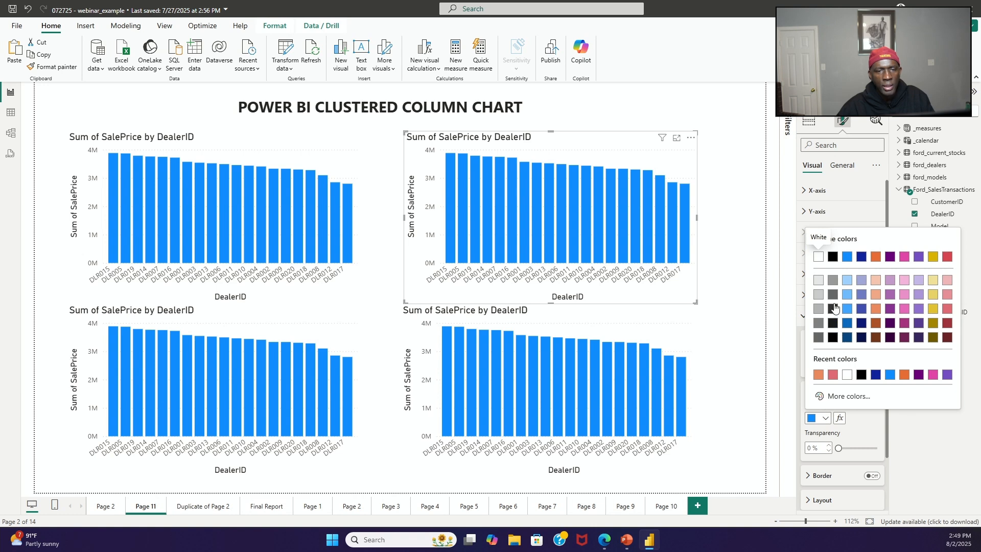
left_click(877, 297)
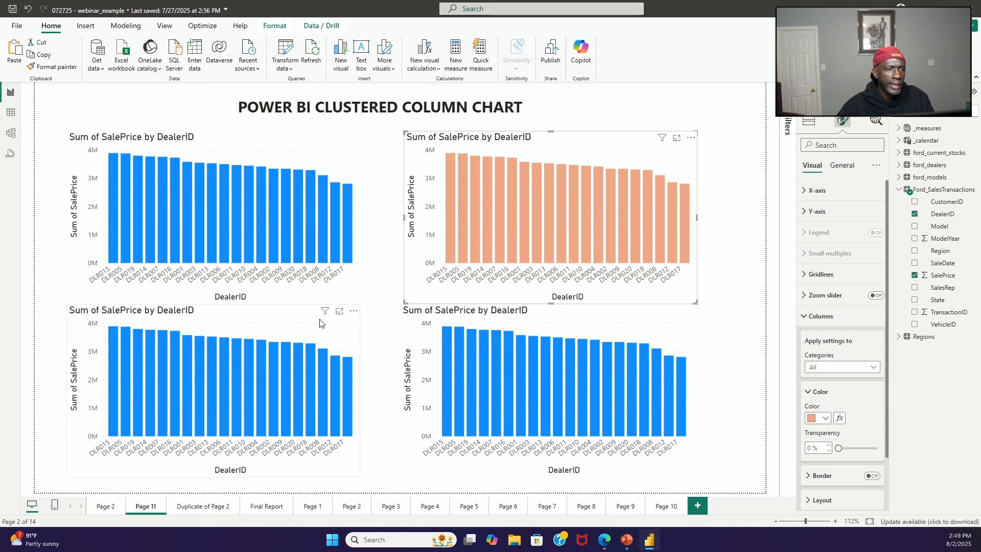
Step: Recolor the lower-left chart's columns with the light pink theme color
left_click(304, 318)
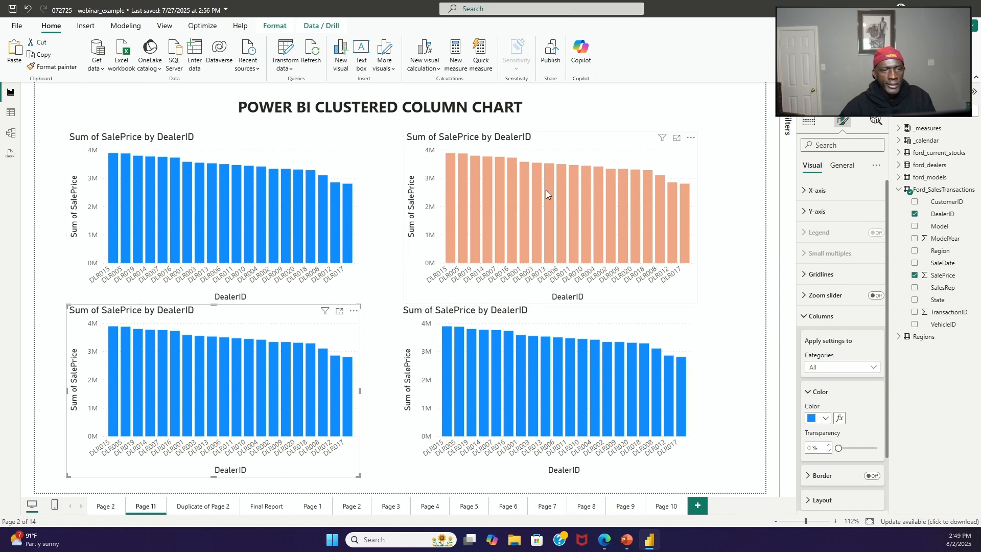
mouse_move(546, 190)
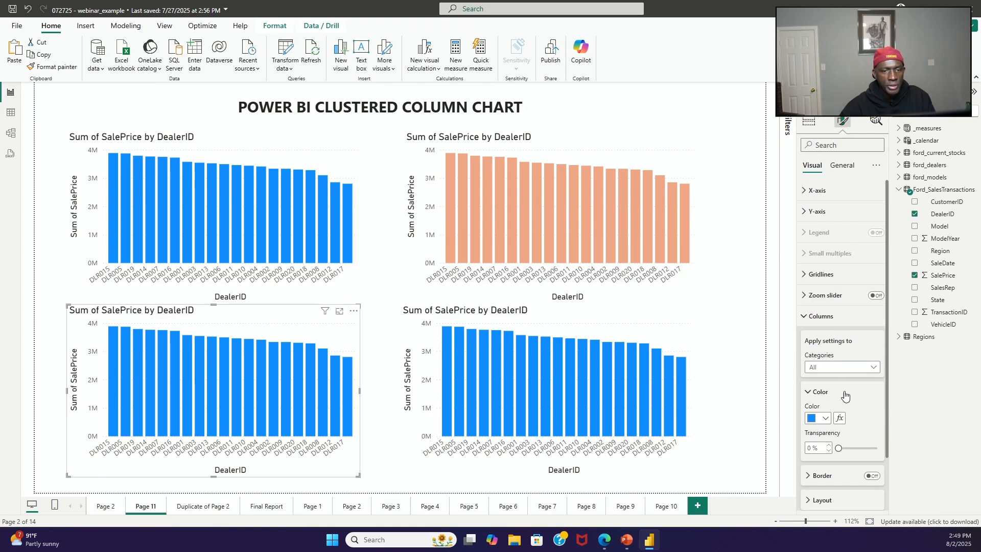
left_click(826, 419)
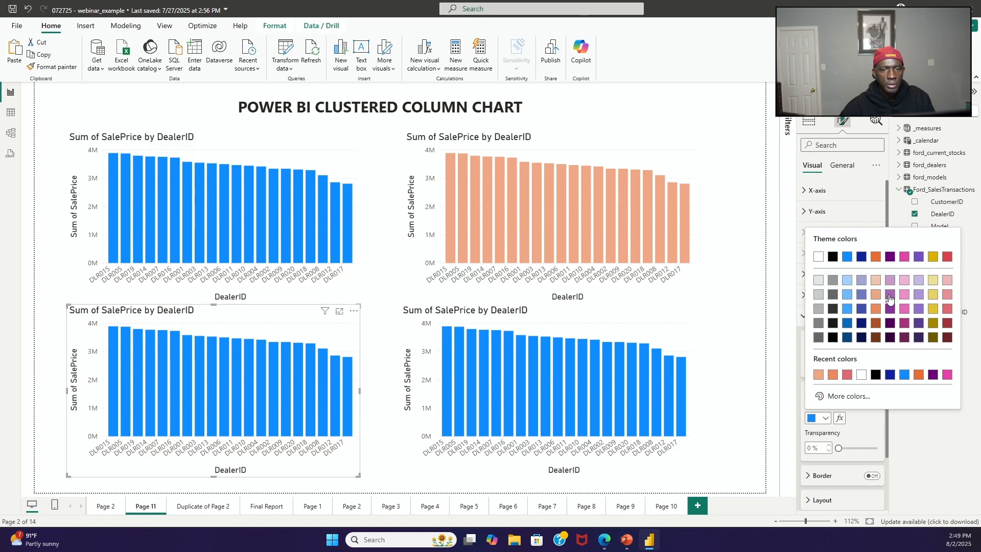
left_click(903, 294)
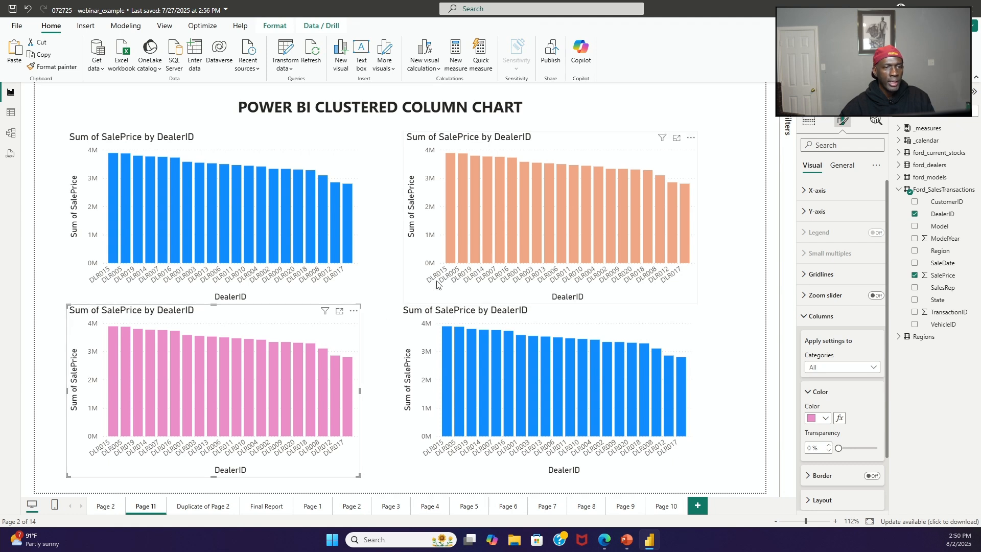
left_click(533, 156)
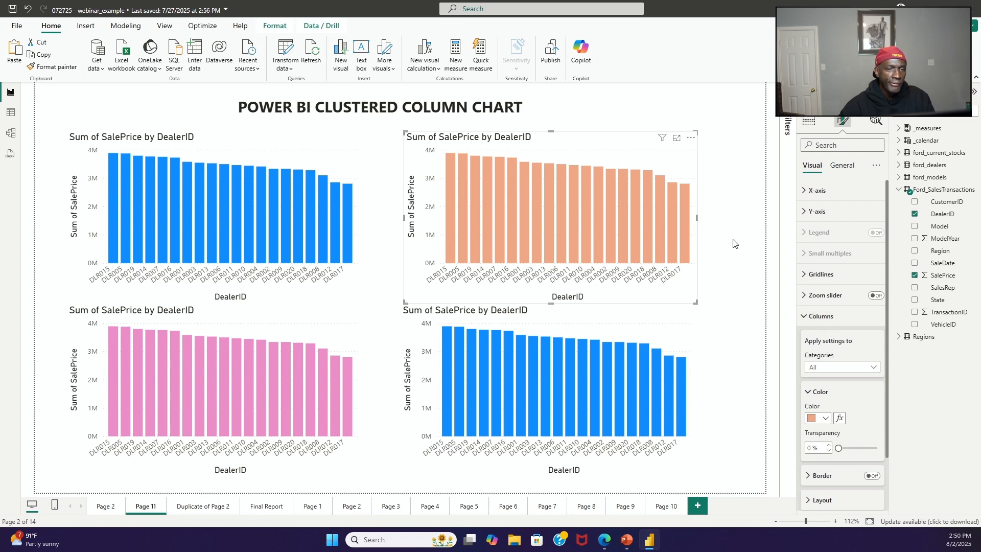
left_click(715, 213)
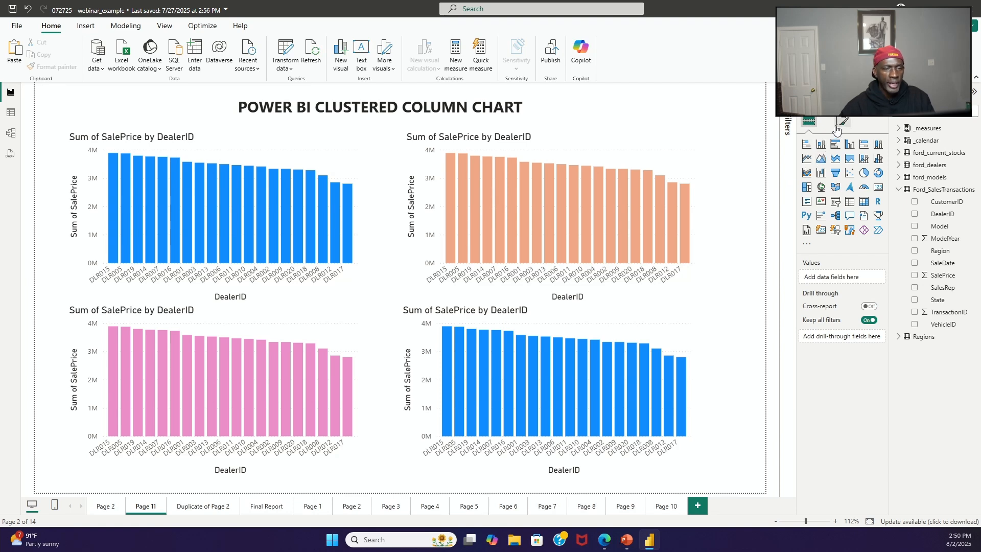
Step: Recolor the lower-right chart's columns with the light yellow theme color
left_click(623, 320)
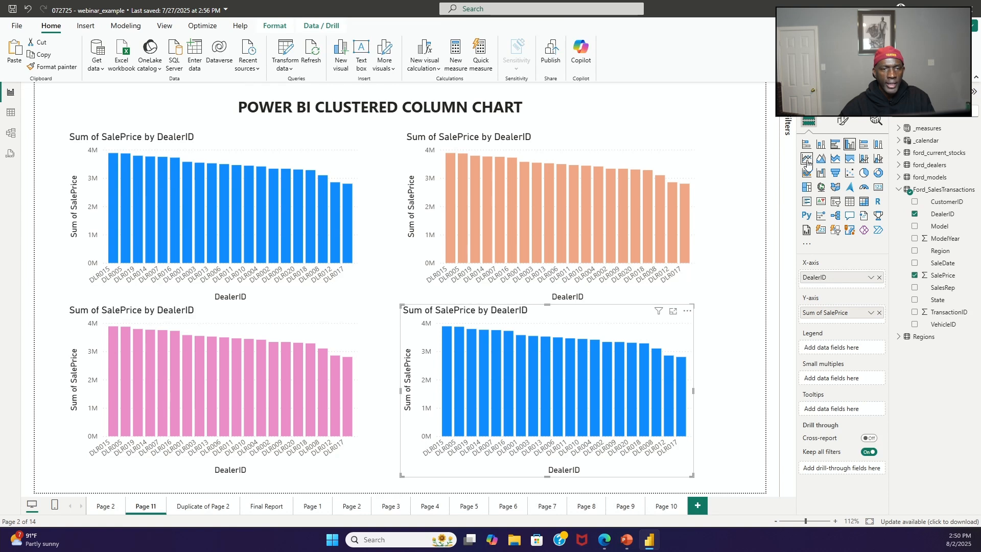
left_click(843, 122)
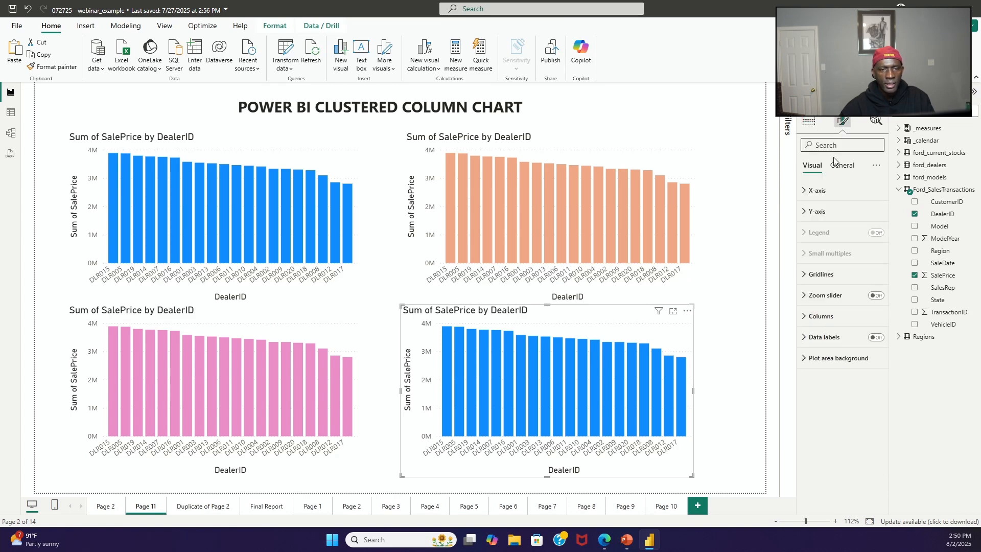
left_click(807, 318)
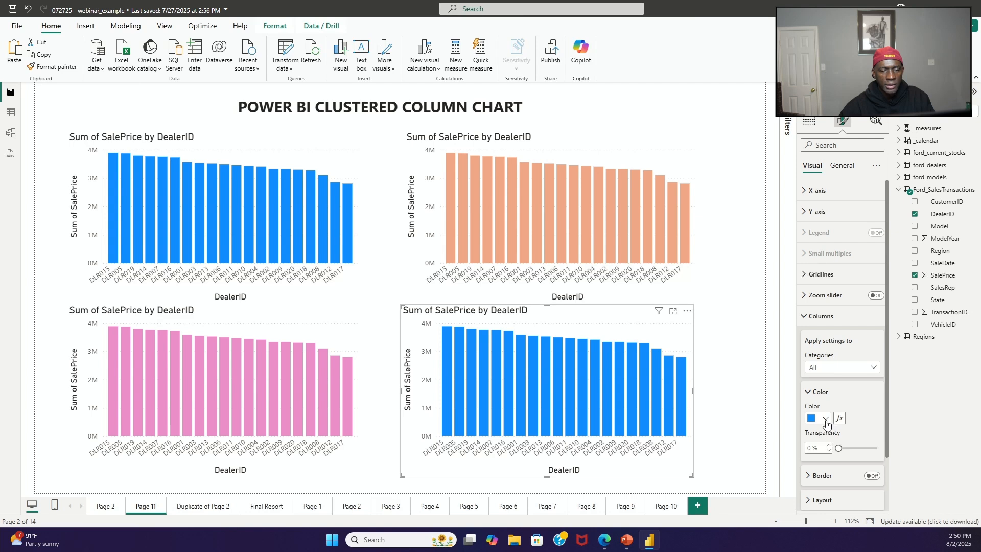
left_click(825, 419)
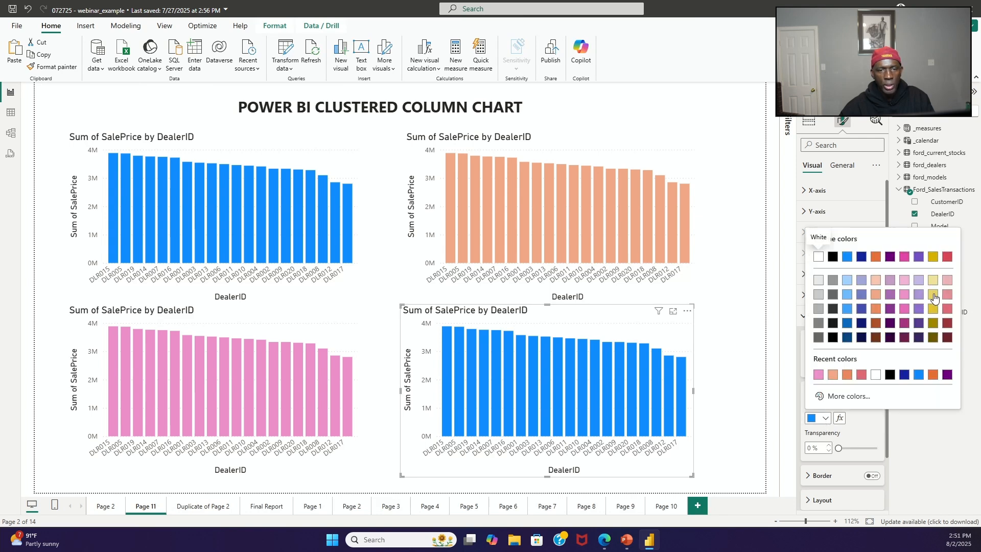
left_click(934, 296)
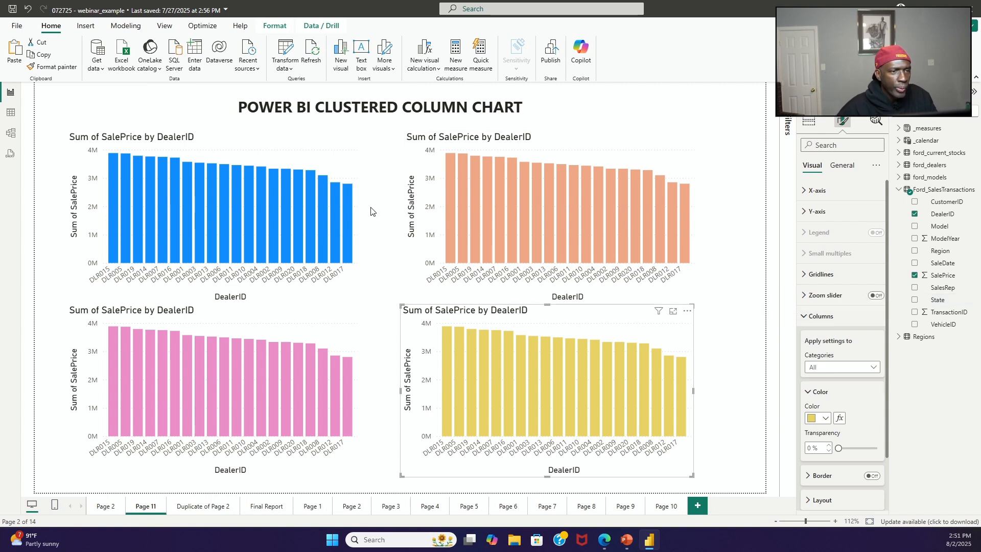
Step: Set the upper-left blue chart's X-axis value labels to light orange (#f0a787)
left_click(293, 152)
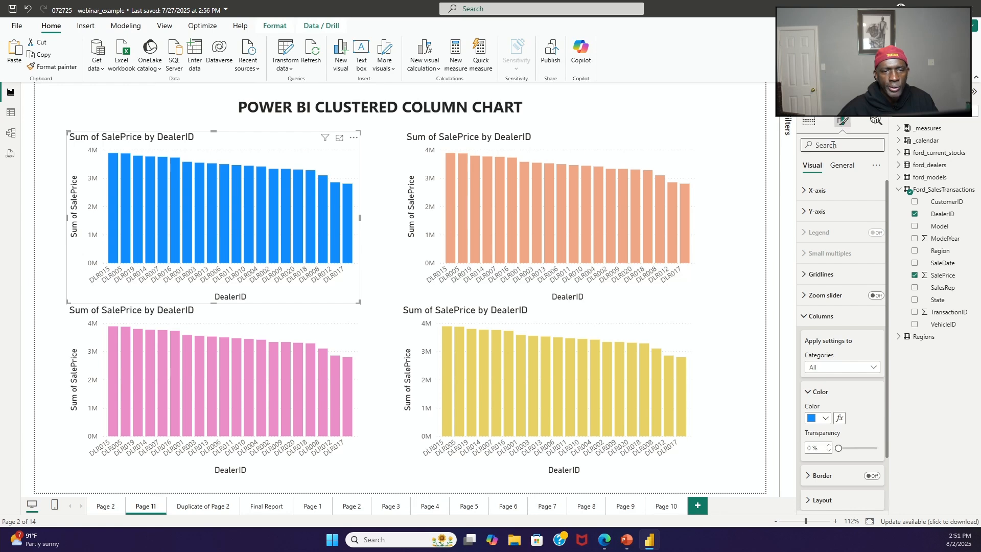
left_click(807, 191)
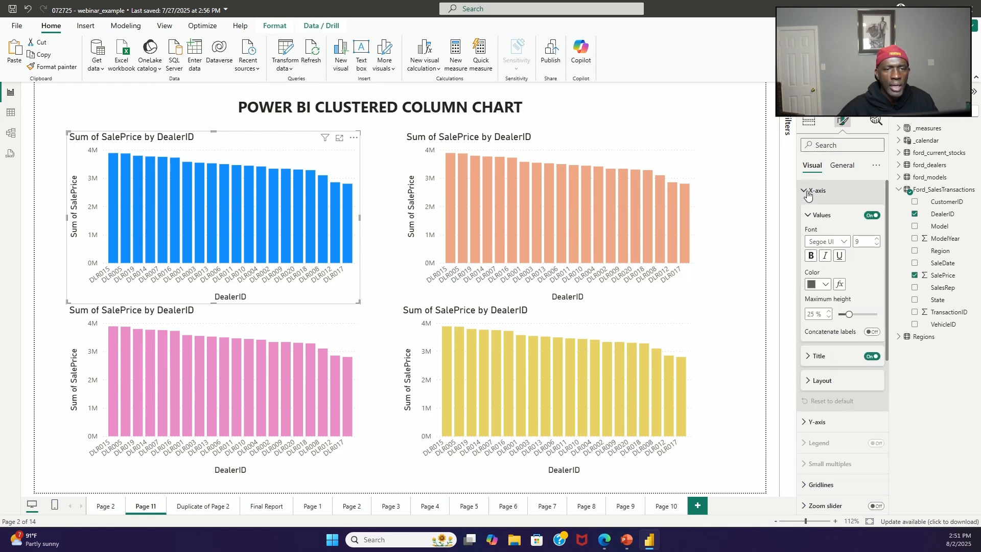
left_click(825, 287)
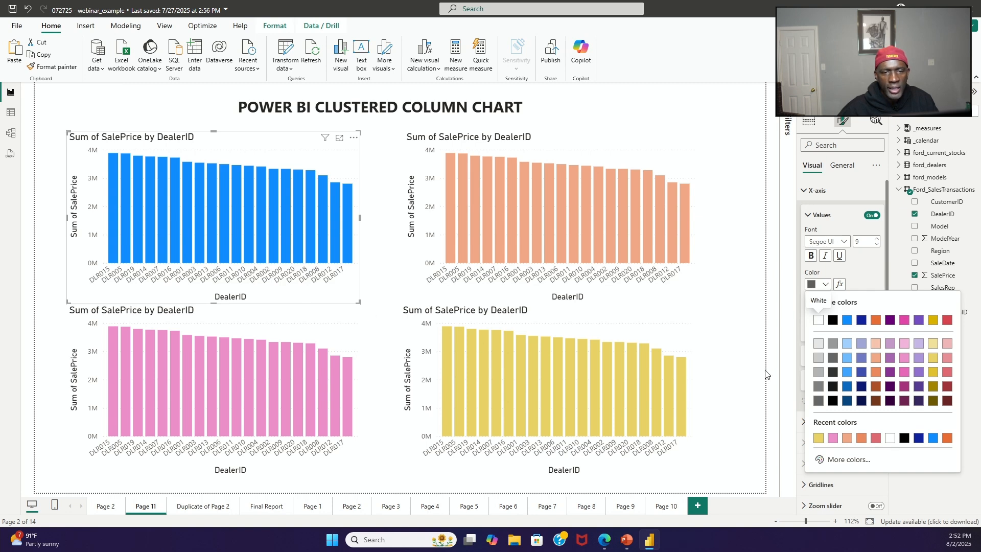
left_click(875, 358)
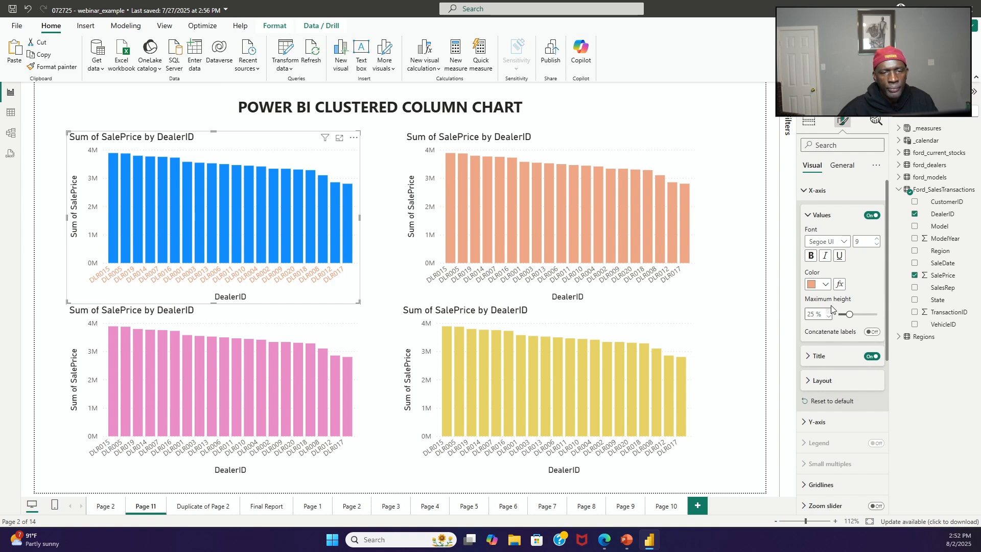
Step: Set the upper-left blue chart's Y-axis value labels to the recent light orange #f0a787
left_click(805, 191)
left_click(805, 211)
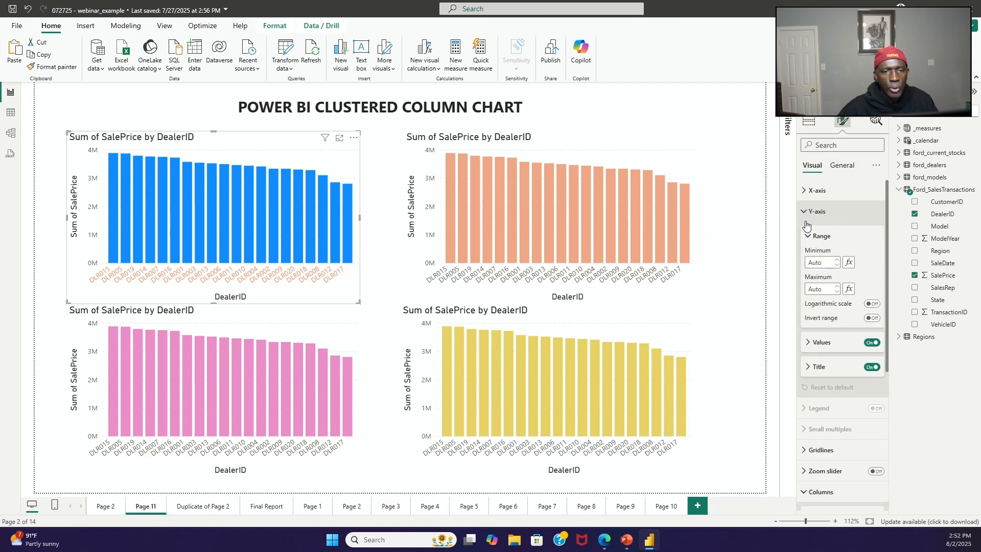
left_click(809, 344)
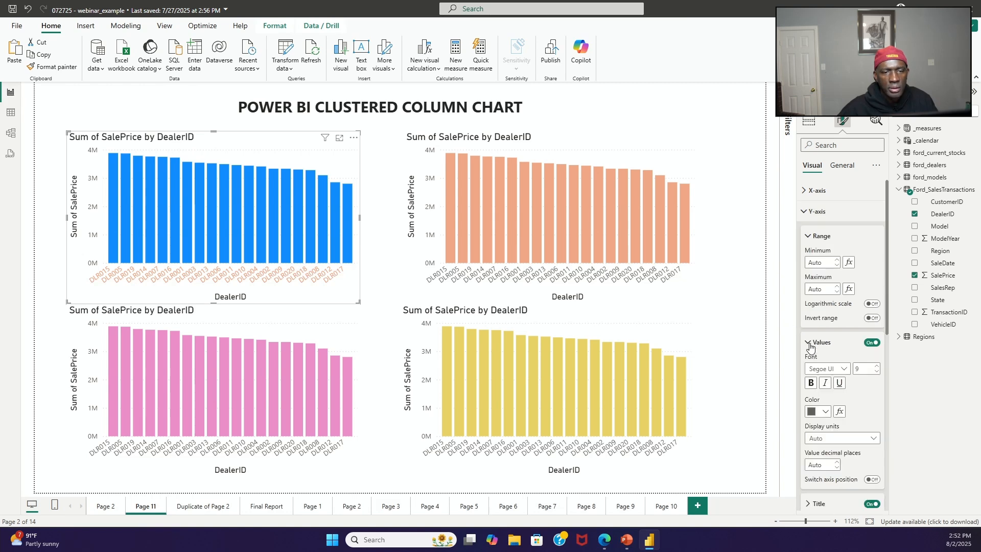
left_click(823, 411)
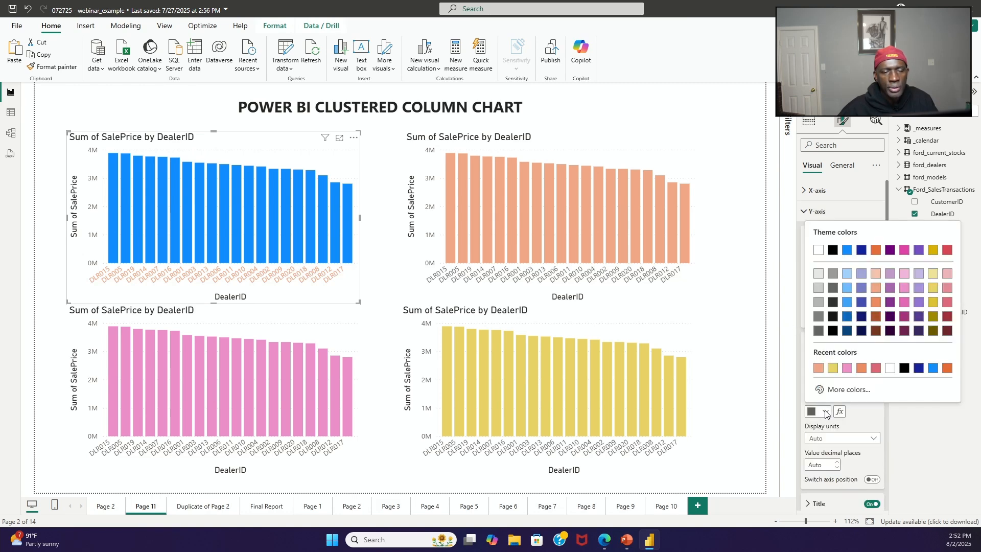
left_click(819, 368)
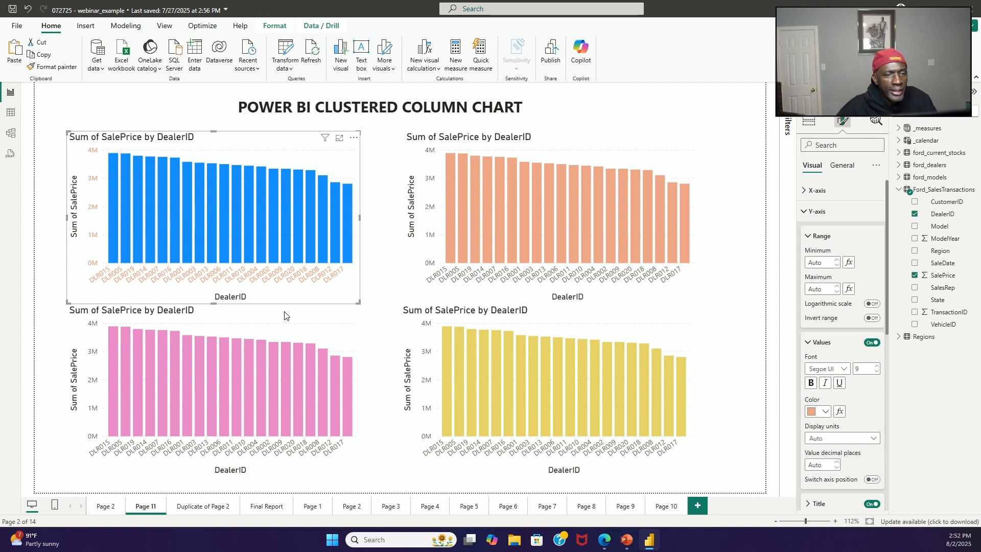
left_click(825, 413)
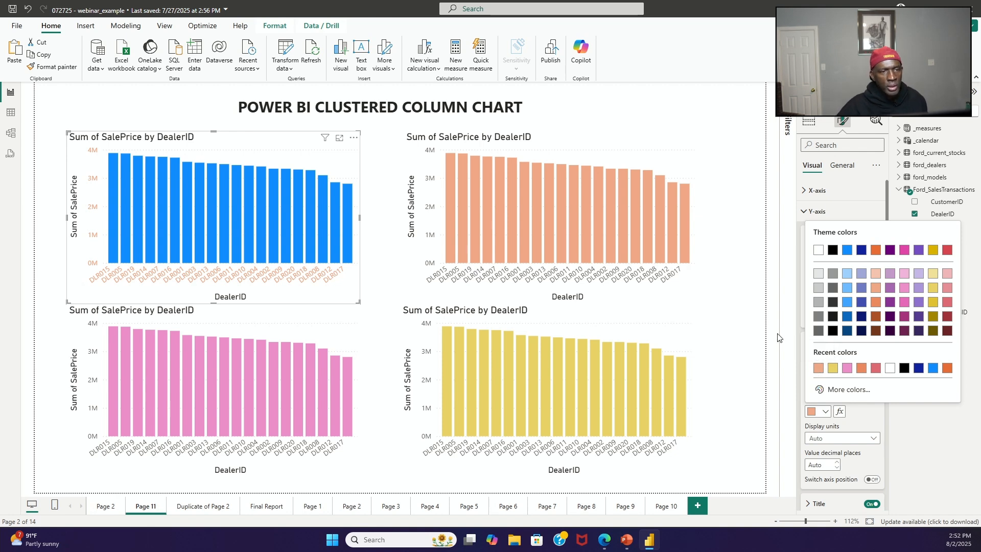
left_click(694, 313)
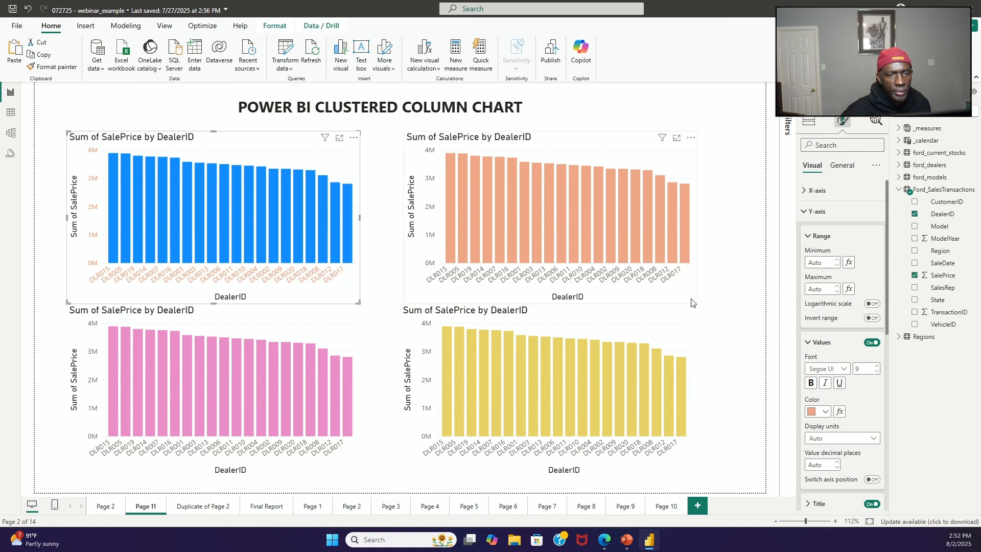
Step: Set the upper-right orange chart's X-axis value labels to light blue (#70bbff, Theme color 1, 40% lighter)
left_click(690, 300)
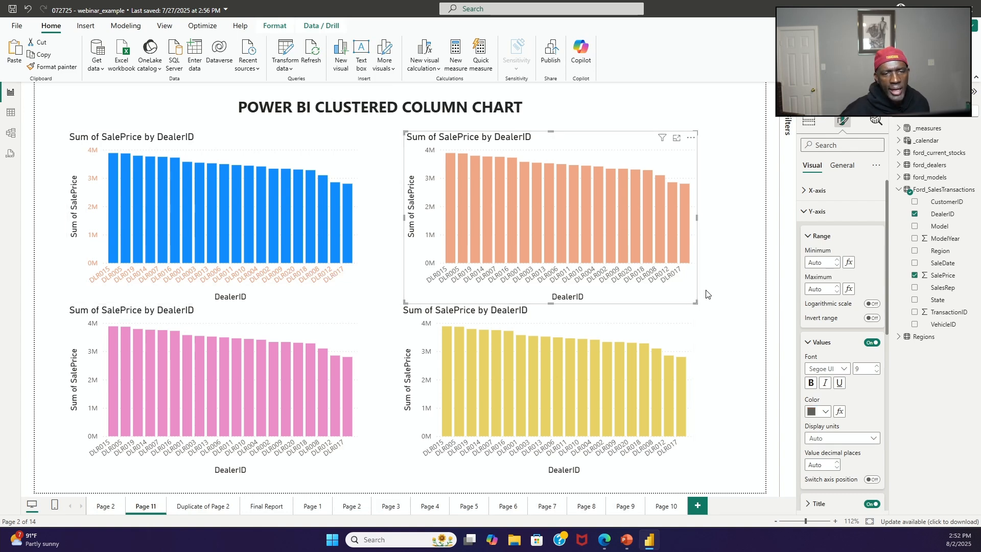
left_click(806, 197)
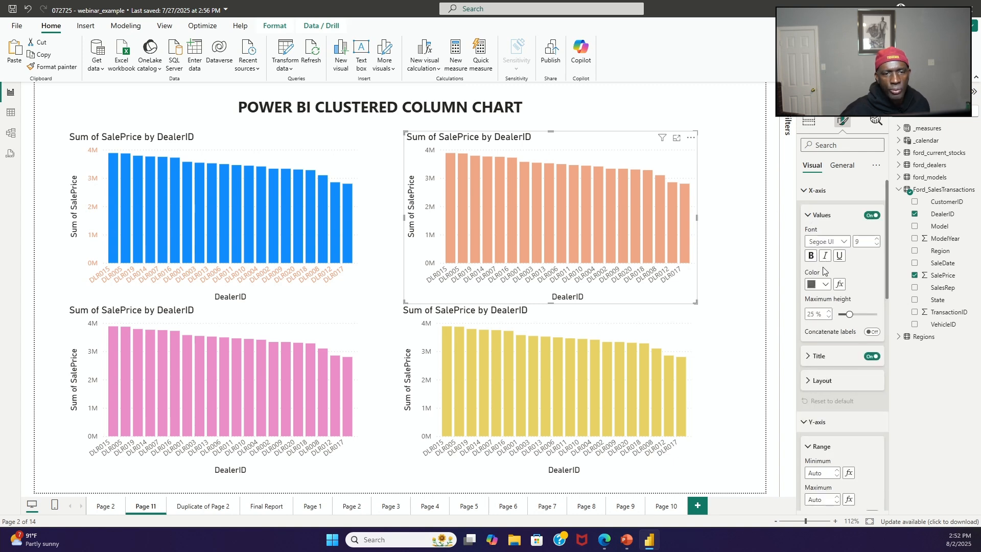
left_click(824, 284)
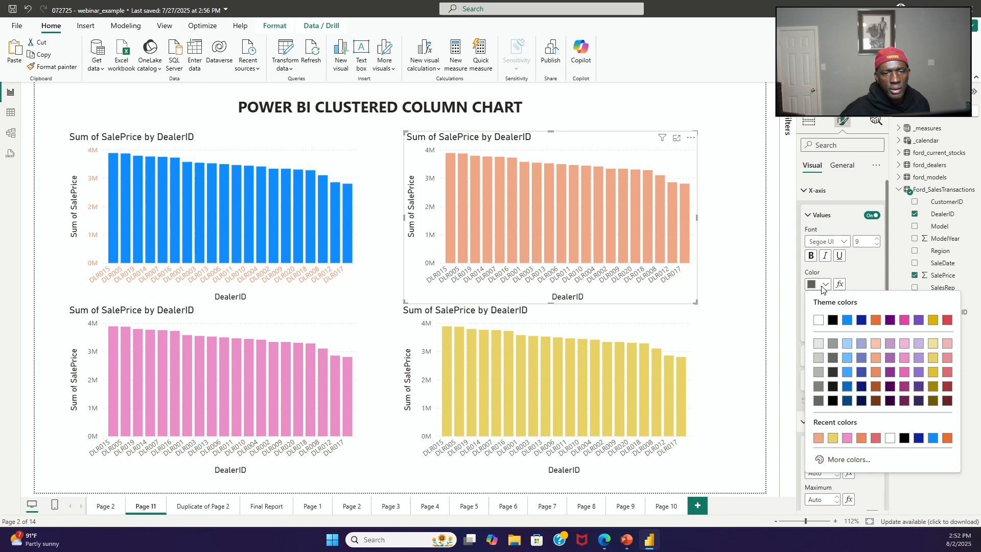
left_click(849, 364)
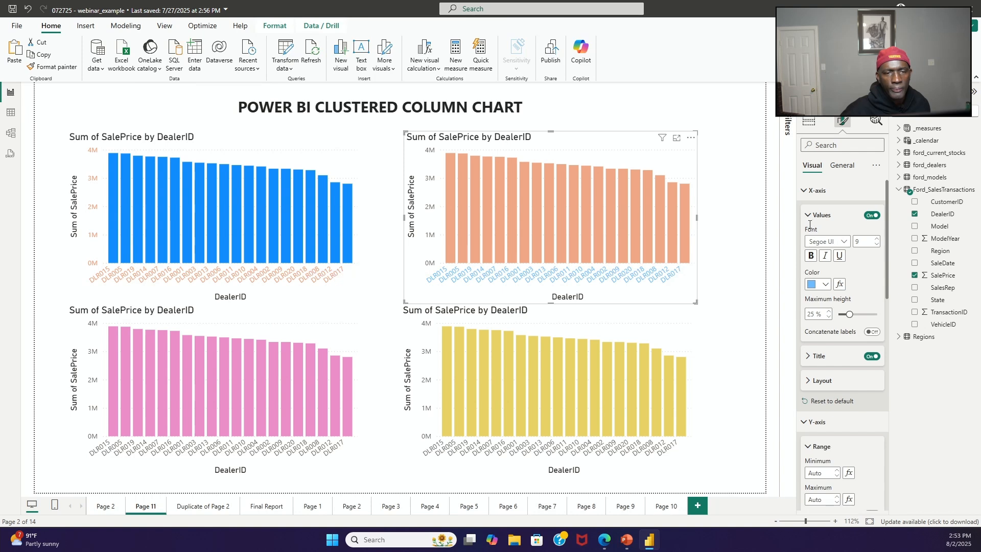
Step: Set the upper-right orange chart's Y-axis value labels to the recent light blue #70bbff
left_click(803, 196)
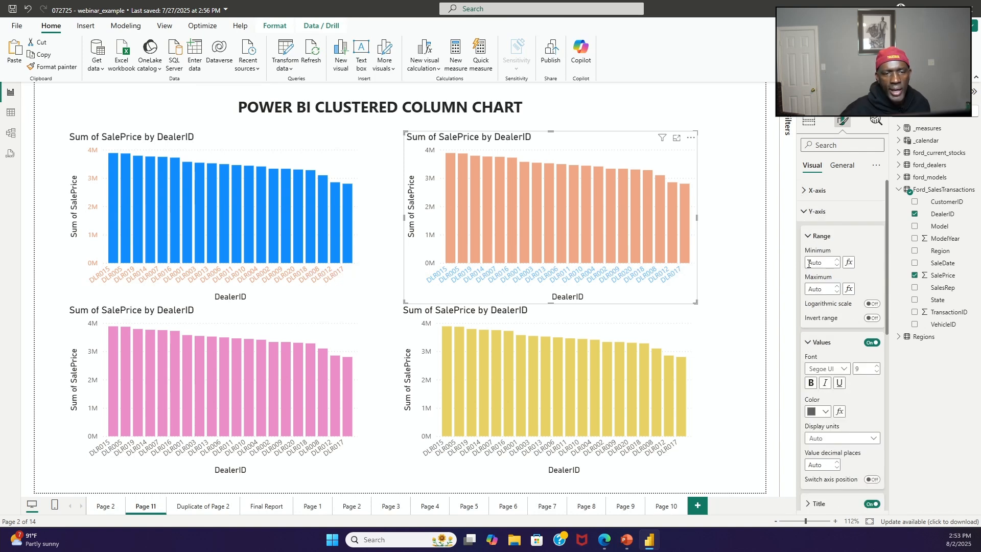
left_click(826, 412)
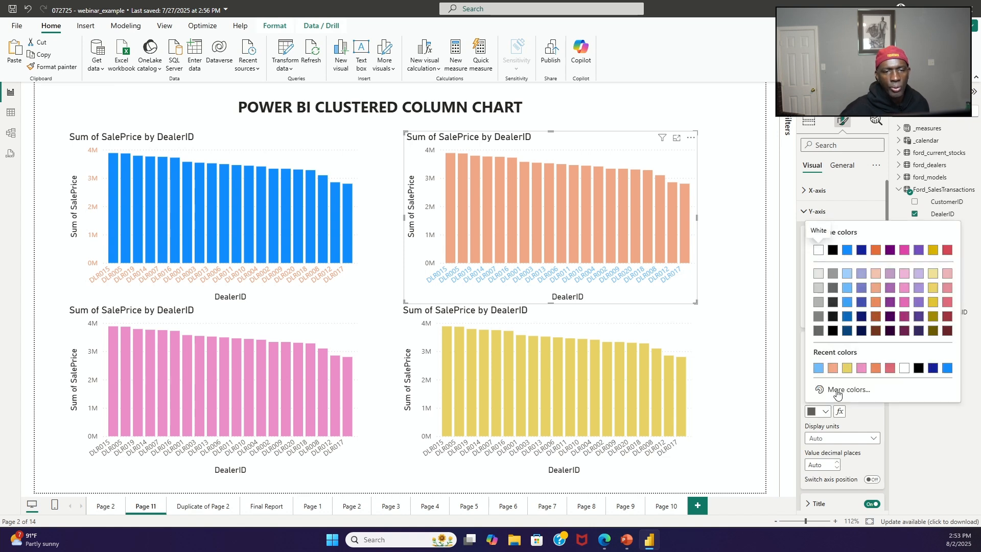
left_click(818, 368)
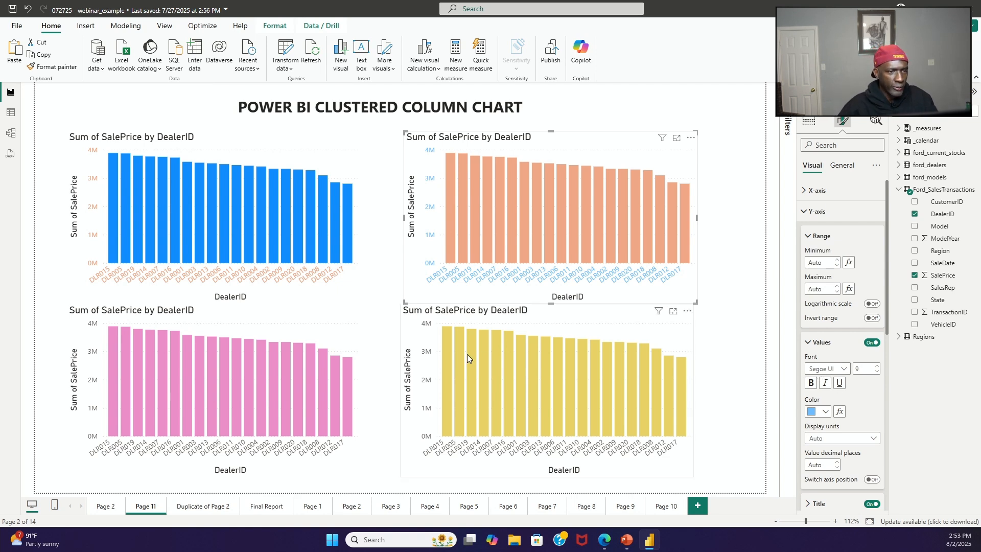
Step: Set the lower-left pink chart's X-axis value labels to the light red theme color
left_click(357, 345)
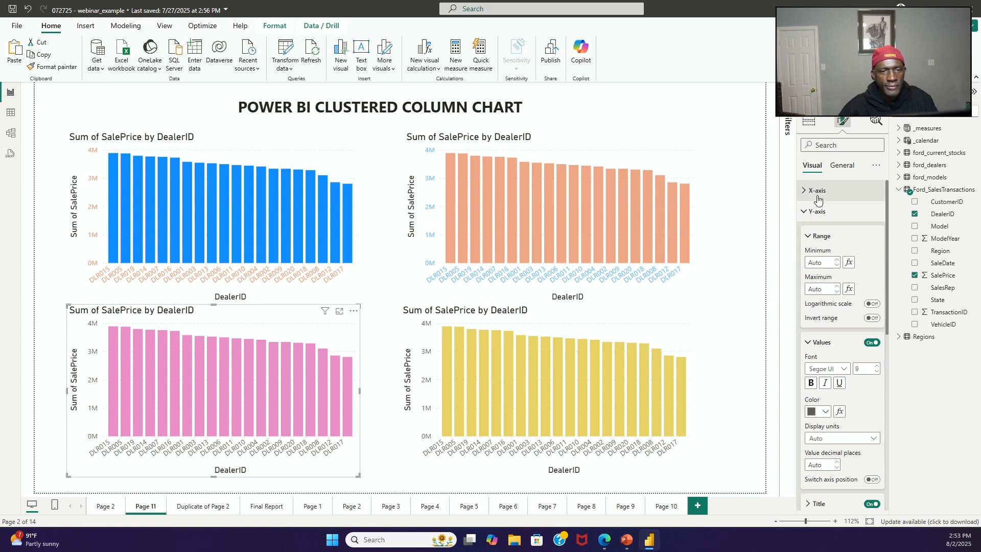
left_click(807, 209)
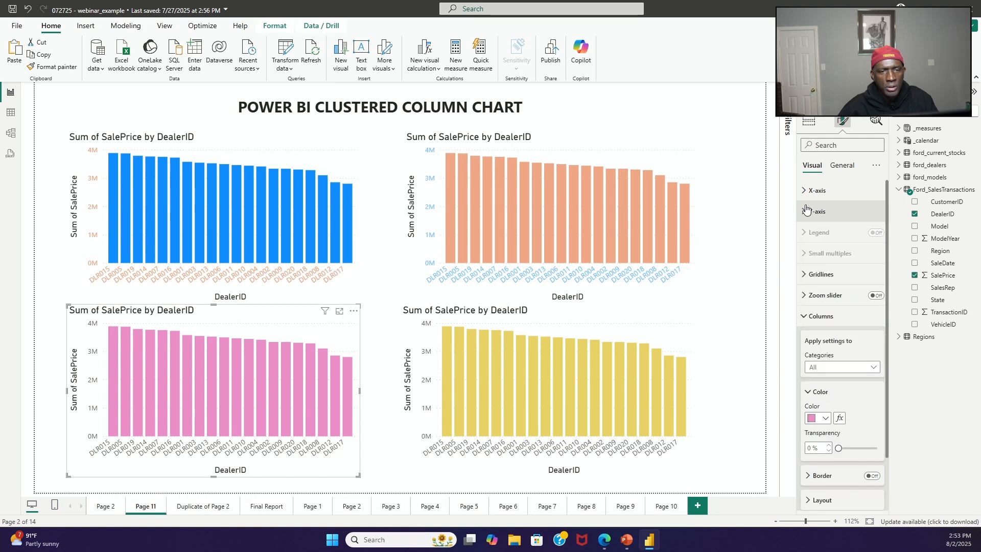
left_click(804, 193)
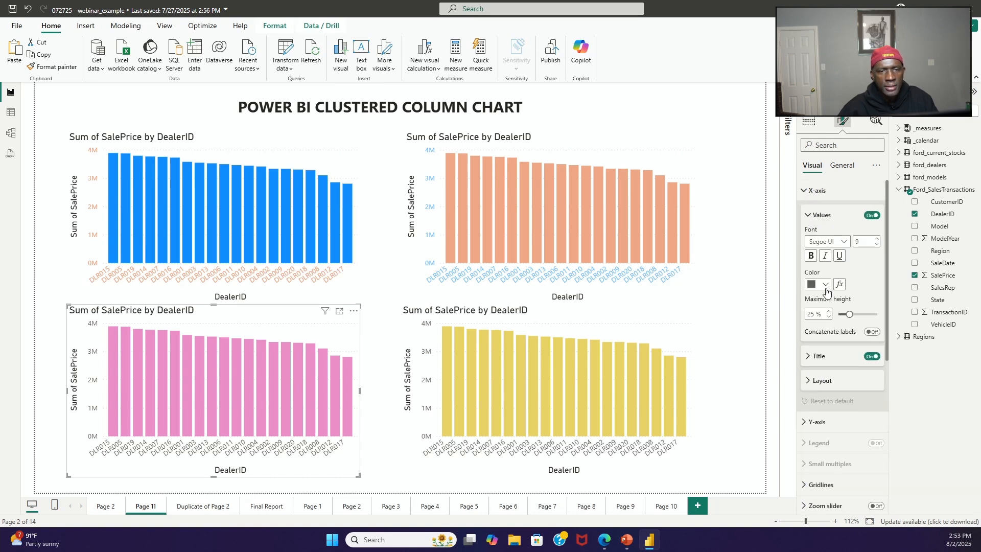
left_click(823, 290)
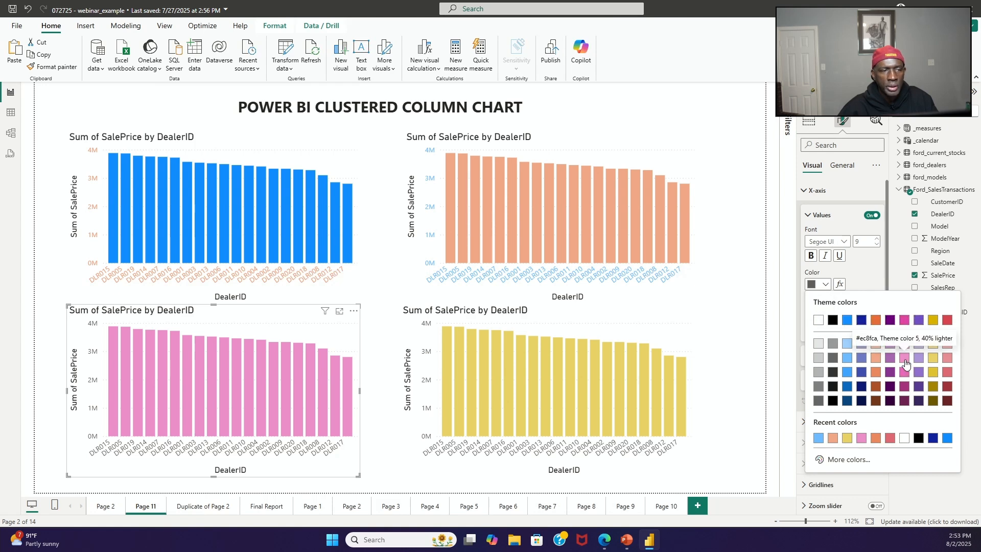
left_click(947, 358)
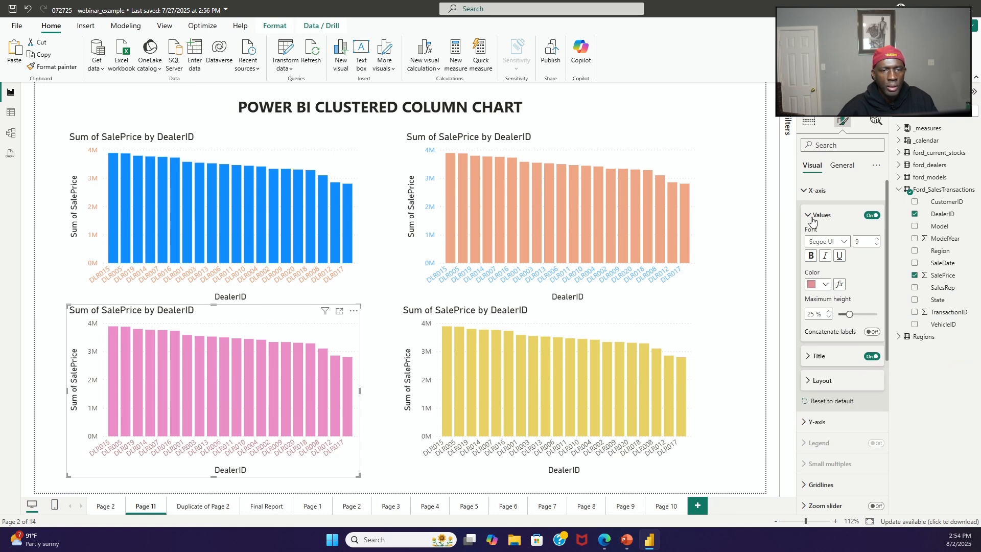
Step: Set the lower-left pink chart's Y-axis value labels to the light blue theme color
left_click(806, 199)
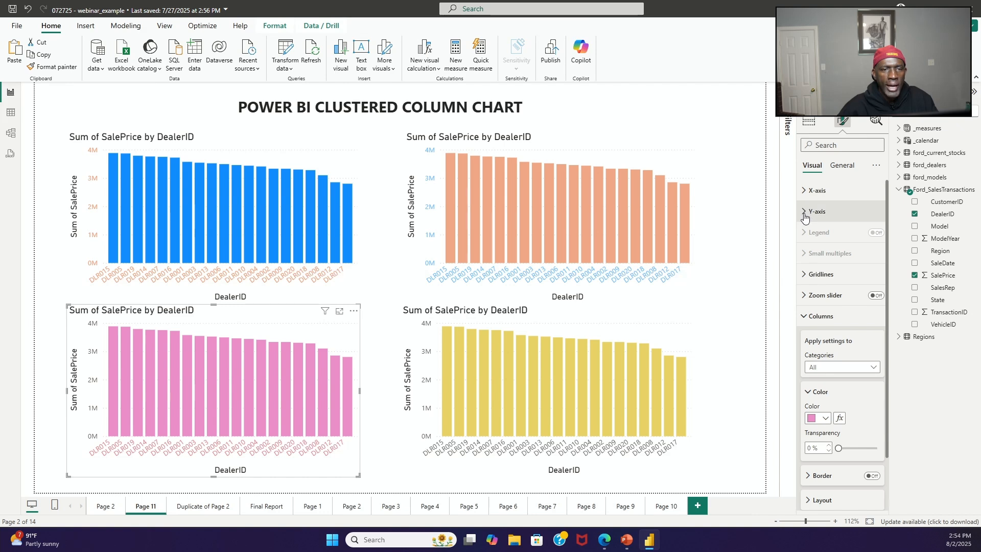
left_click(808, 212)
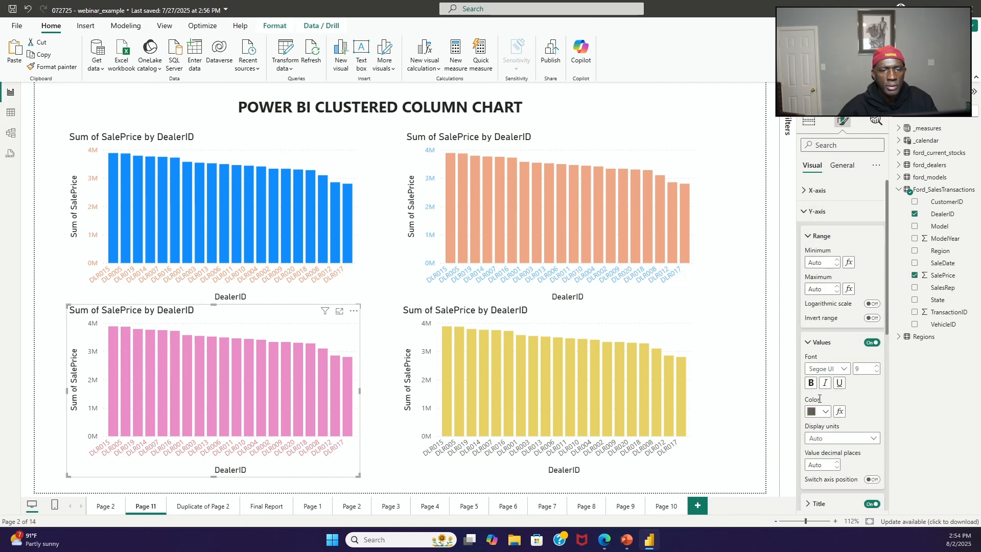
left_click(826, 413)
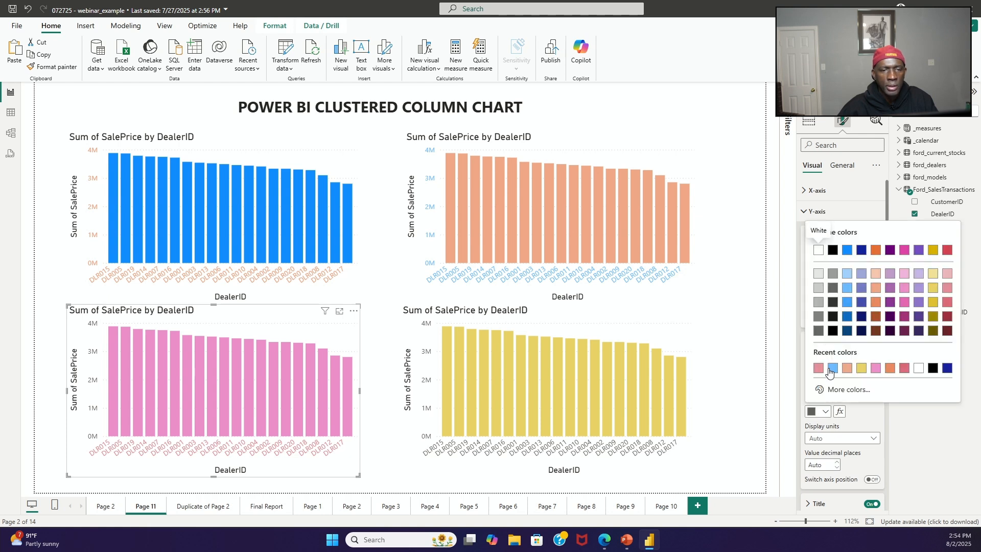
left_click(846, 290)
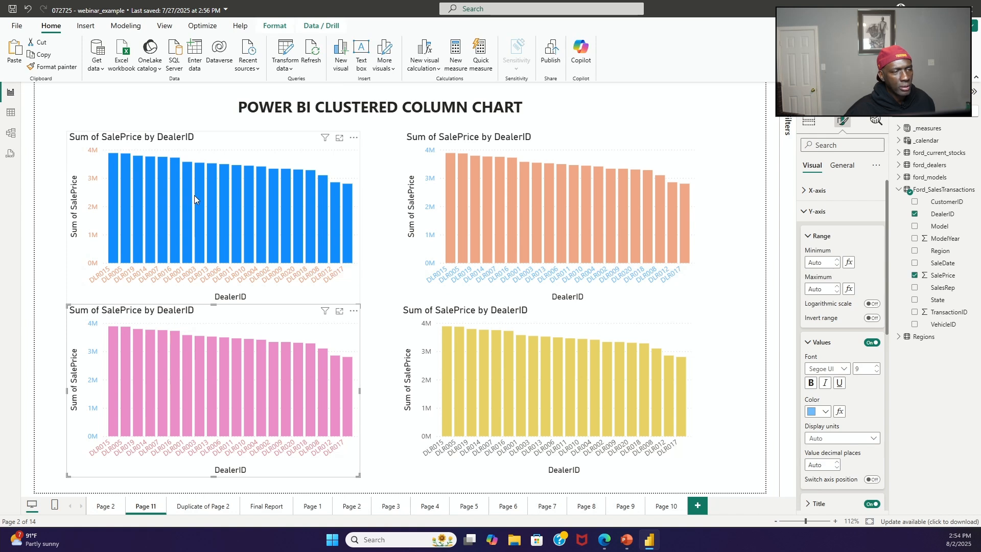
mouse_move(192, 196)
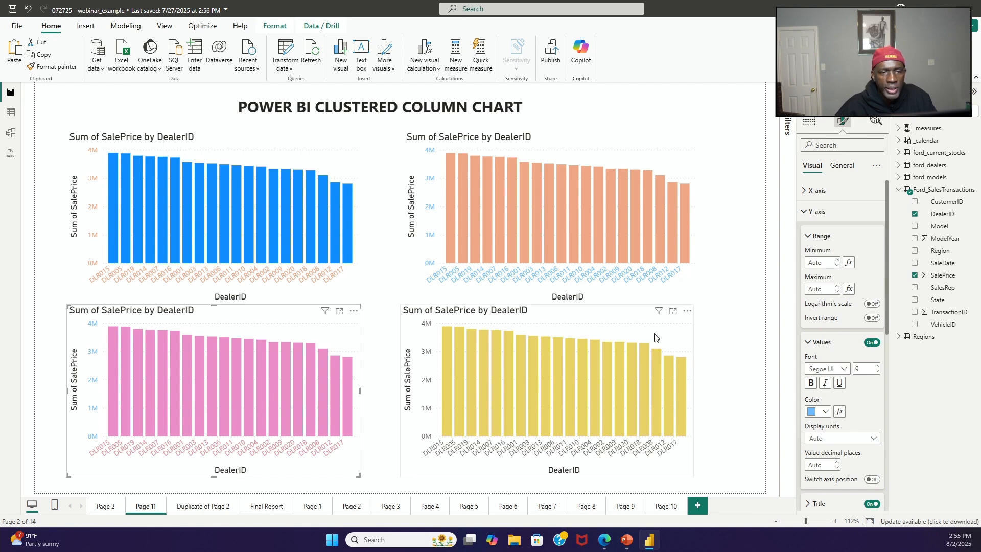
Step: Set the lower-right yellow chart's X-axis value labels to the lightest red theme color
left_click(641, 318)
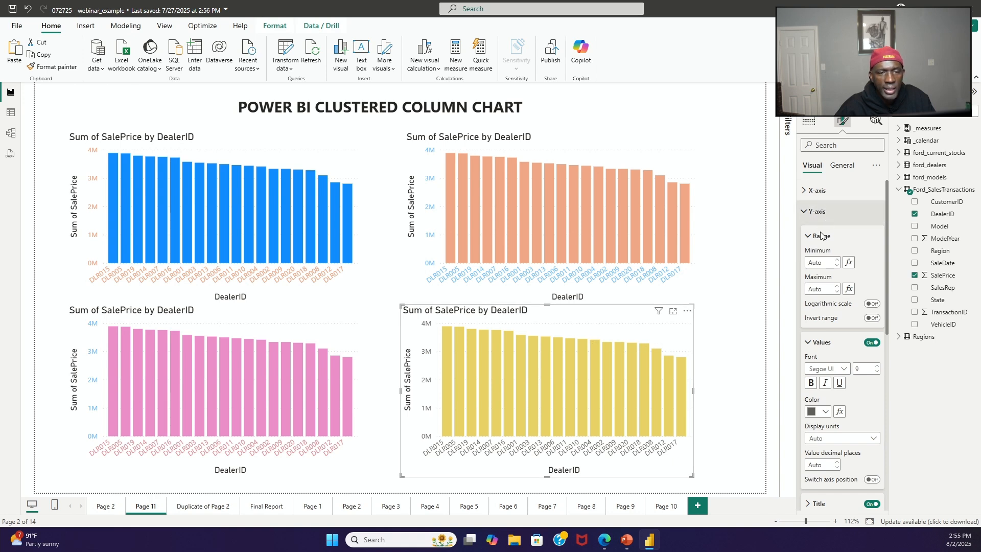
left_click(808, 191)
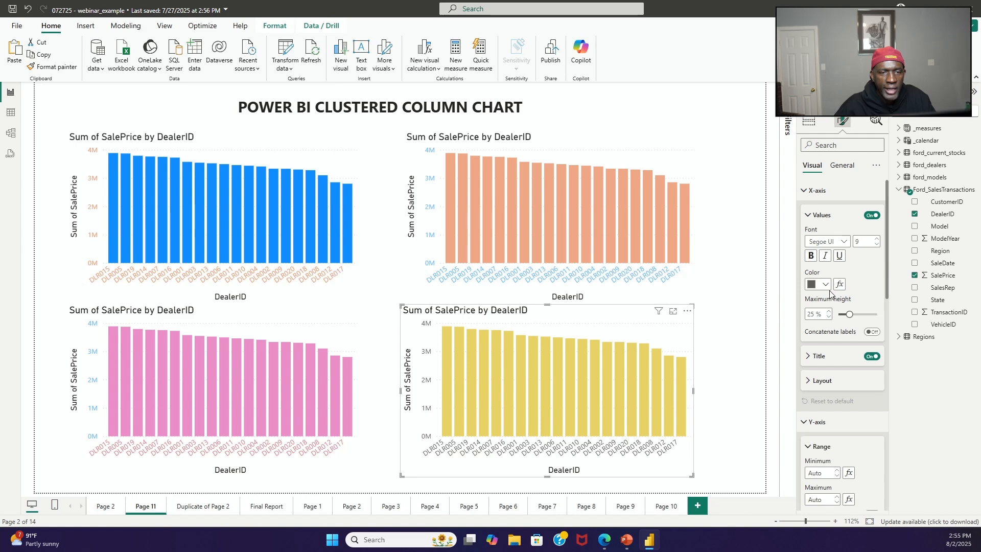
left_click(819, 285)
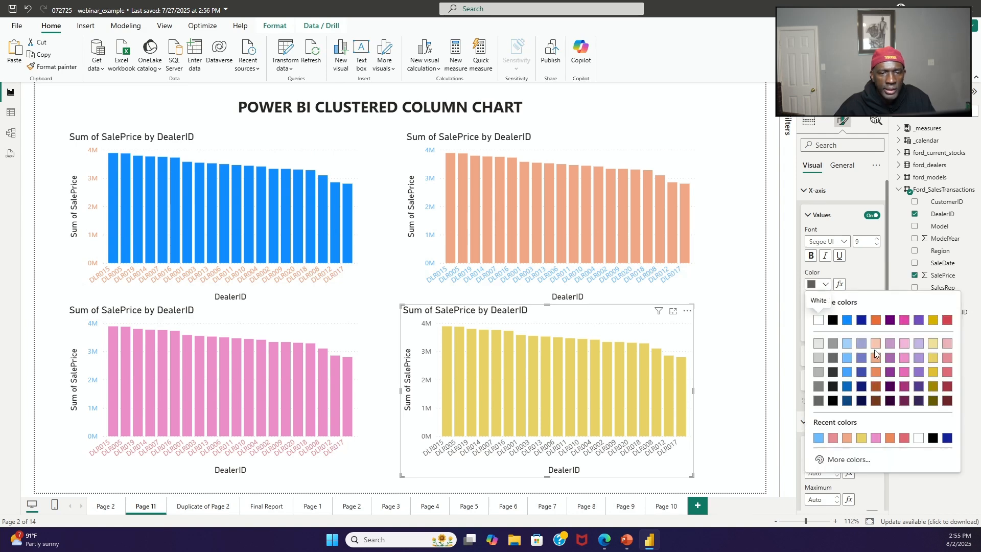
left_click(947, 344)
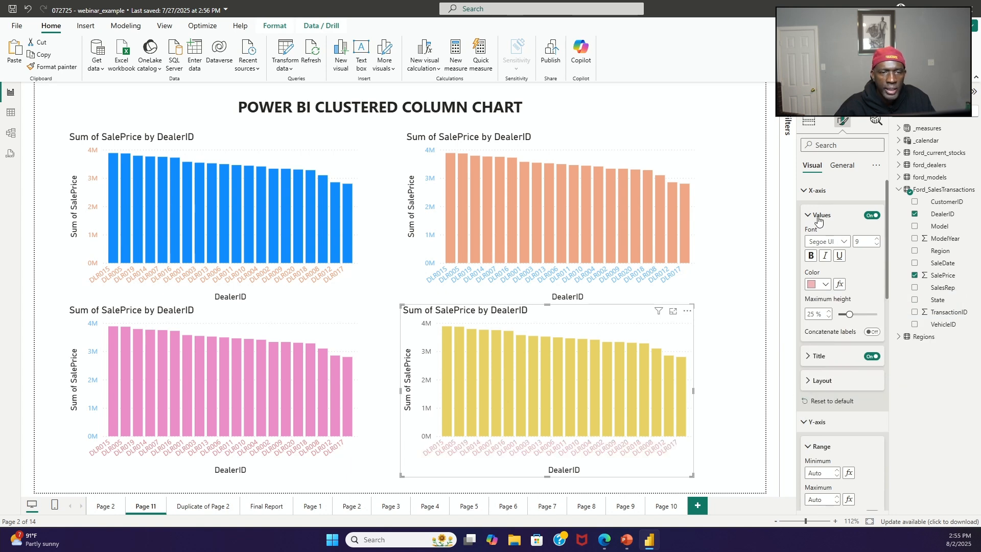
Step: Set the lower-right yellow chart's Y-axis value labels to the lightest orange theme color
left_click(807, 191)
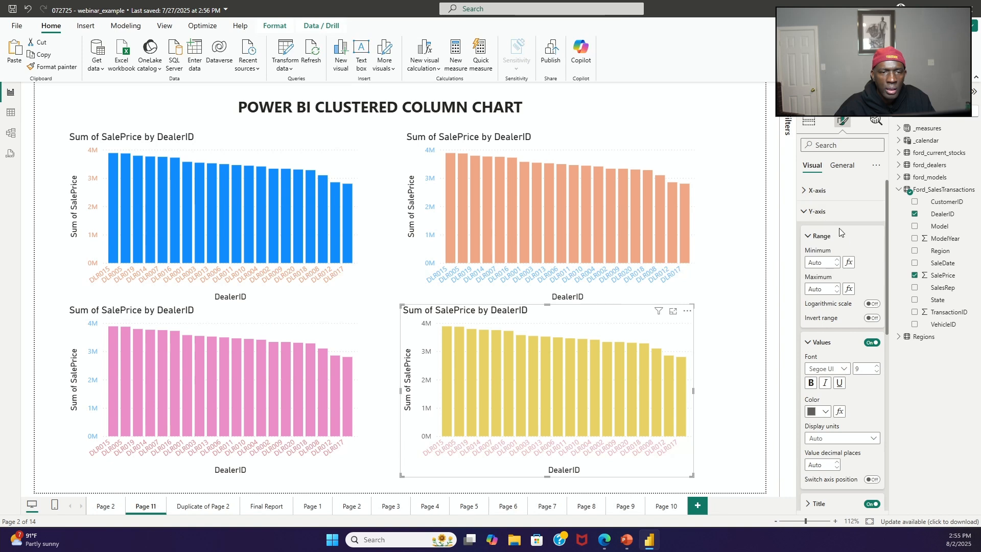
left_click(827, 412)
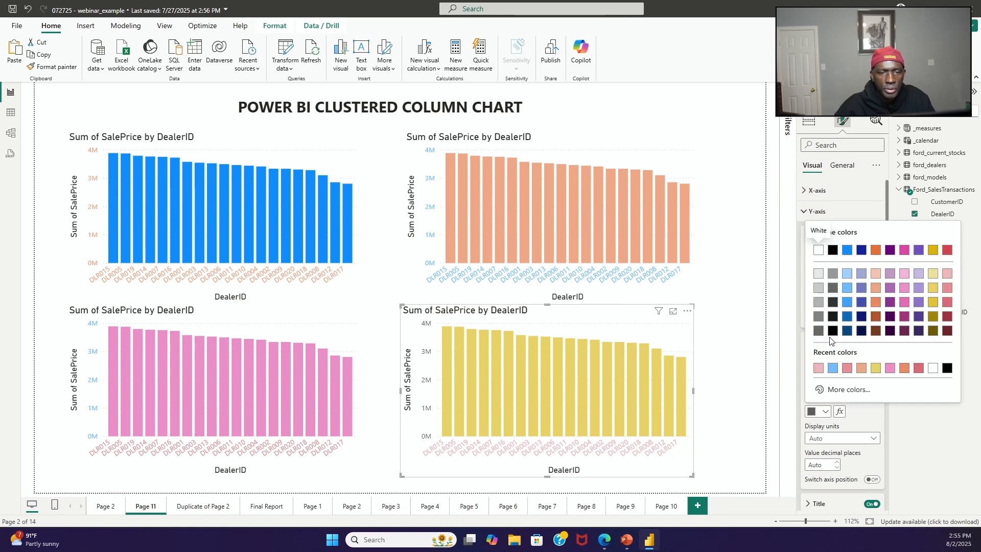
left_click(878, 274)
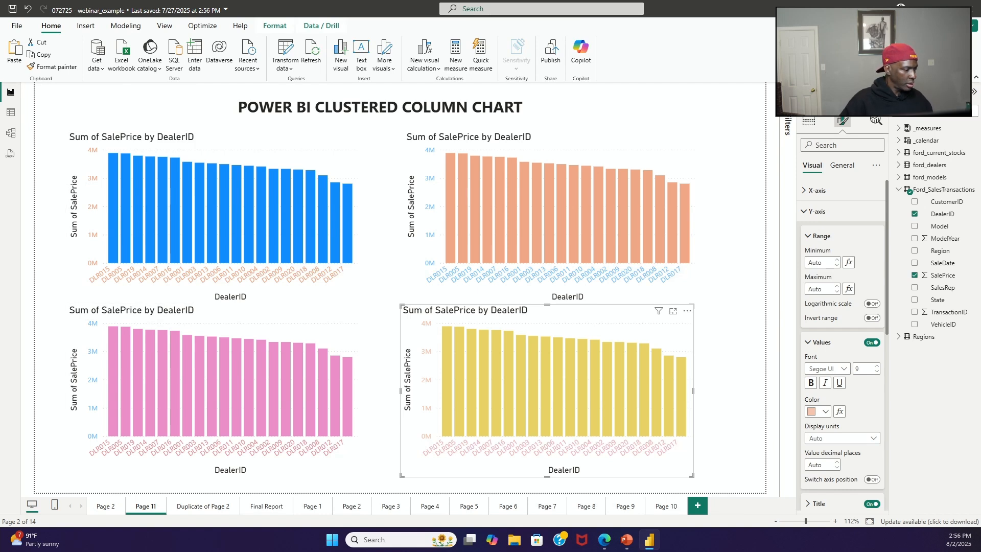
Step: Switch to the Power BI Chart Suggestion Tool page in the Edge browser
key("alt+Tab")
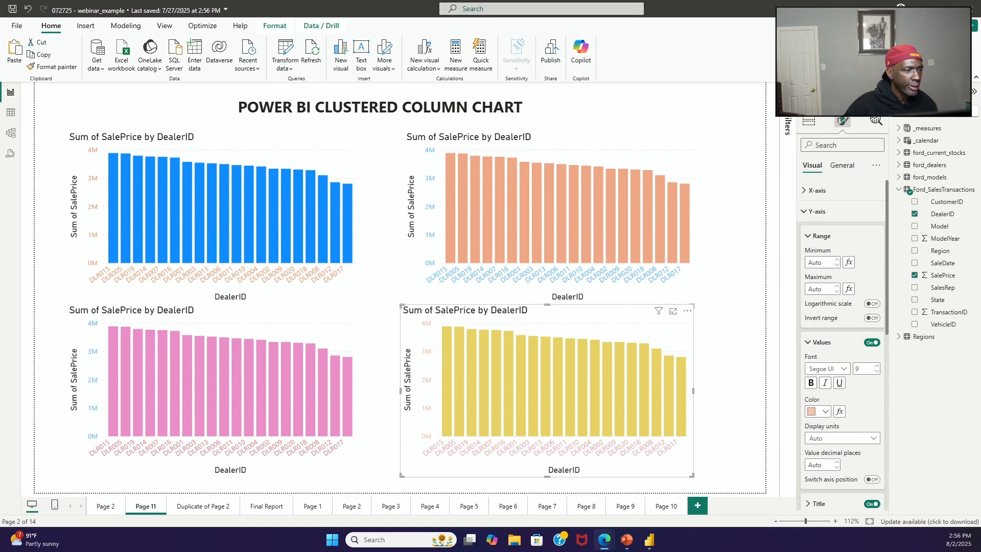
key("alt+Tab")
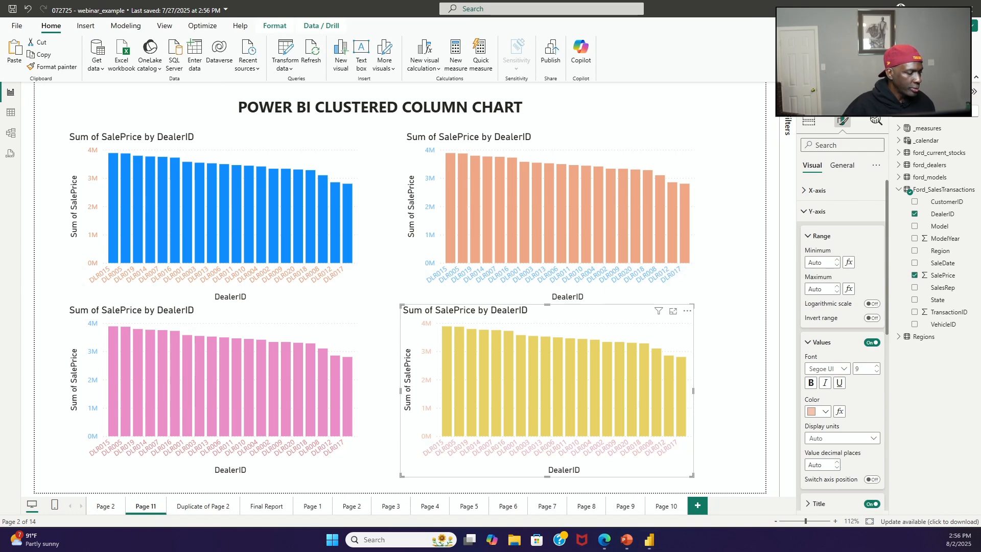
key("super+d")
key("super+d")
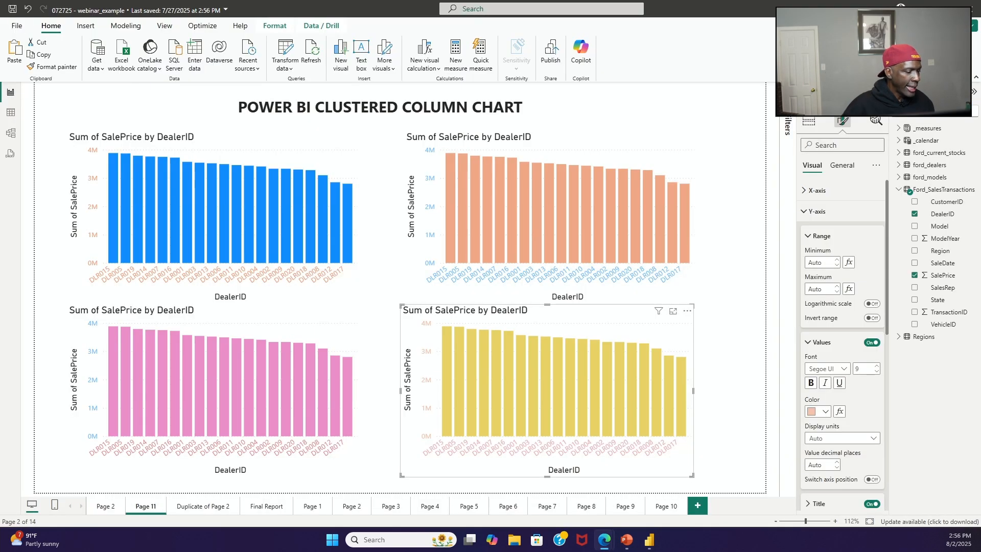
key("super+d")
key("super+d")
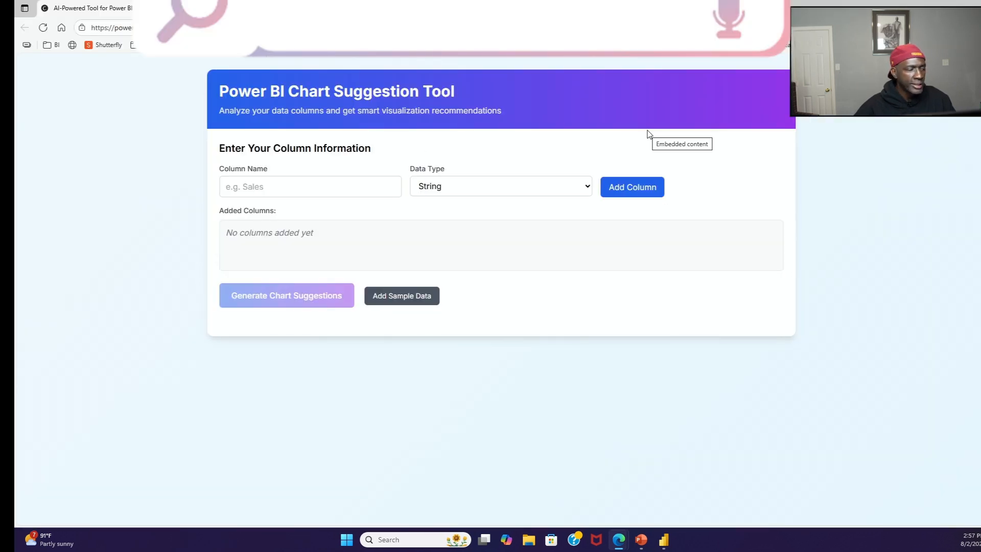
Step: Add a column named Dealer ID with the String data type to the chart suggestion tool
left_click(342, 186)
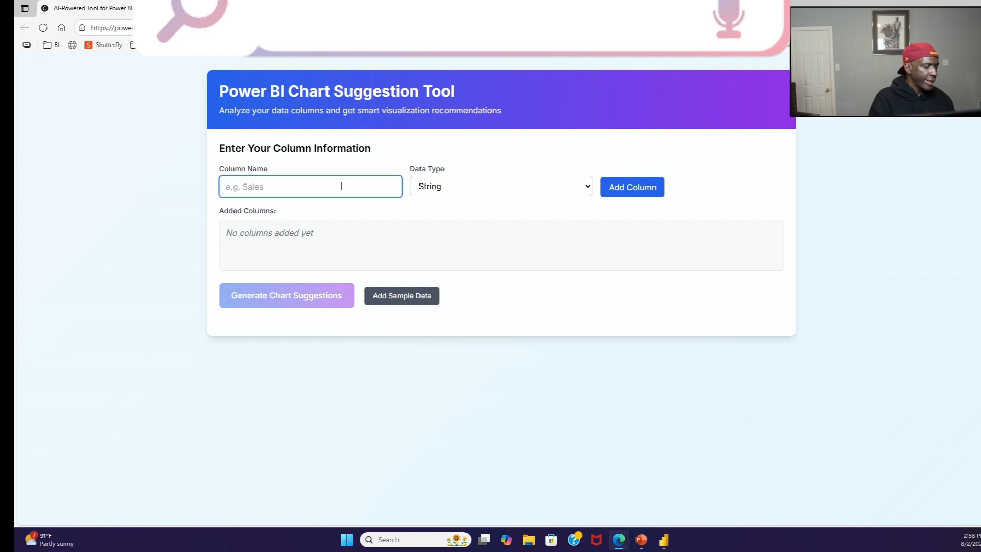
type("Dea")
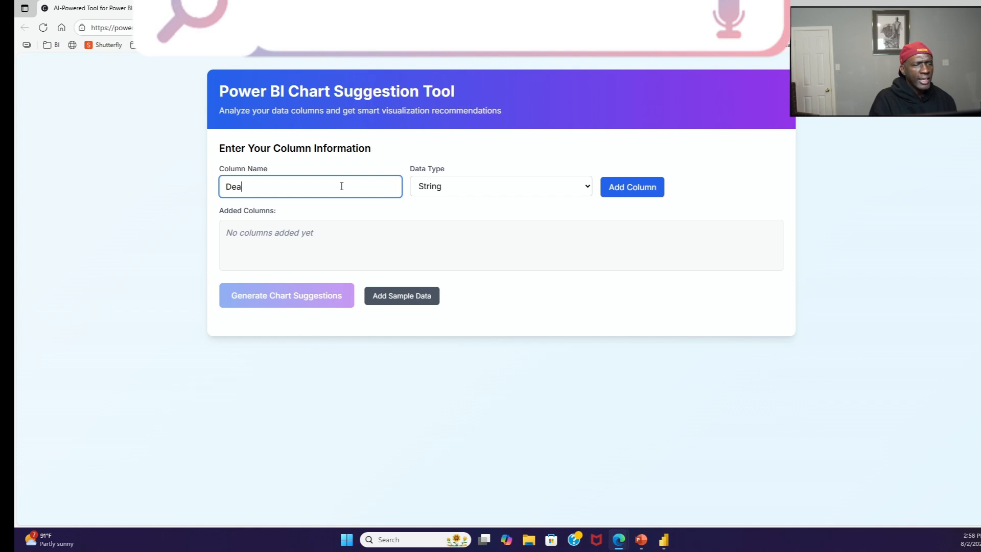
type("l")
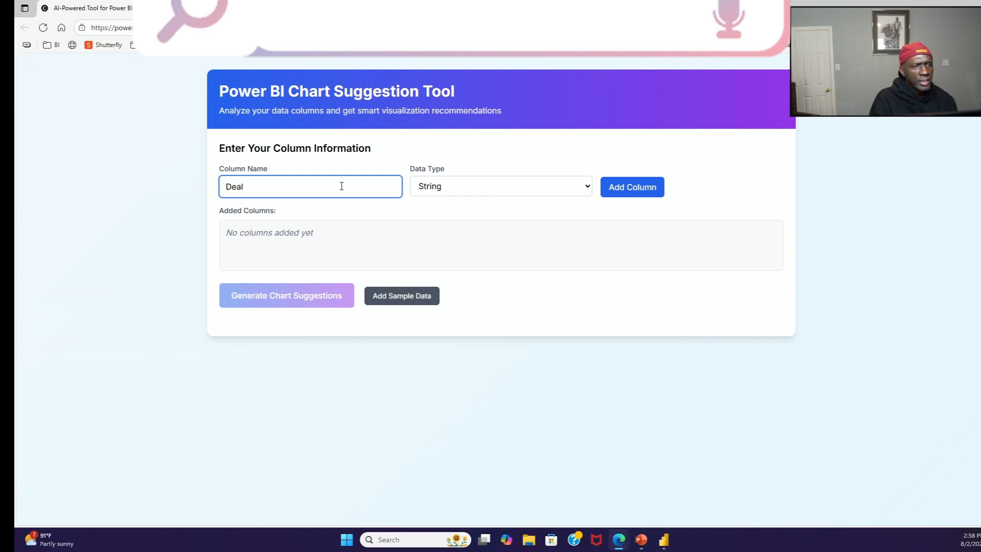
type("reraler ID")
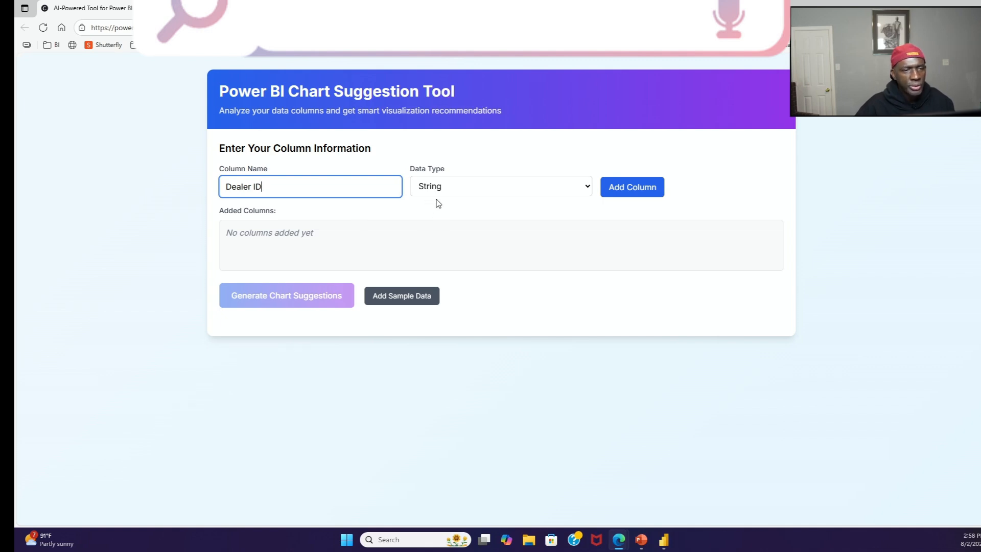
left_click(628, 193)
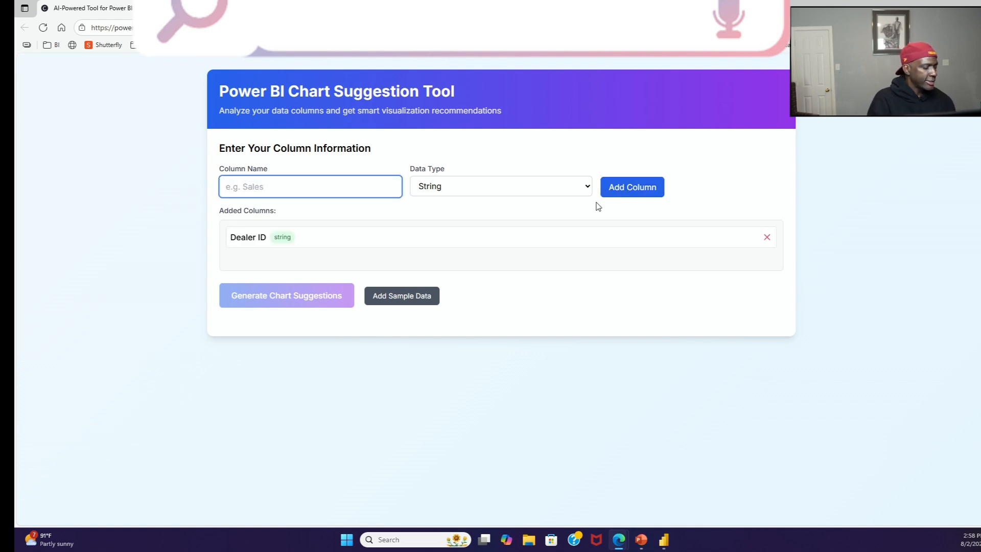
Step: Add a second column named Sales with the Number data type
type("Sales")
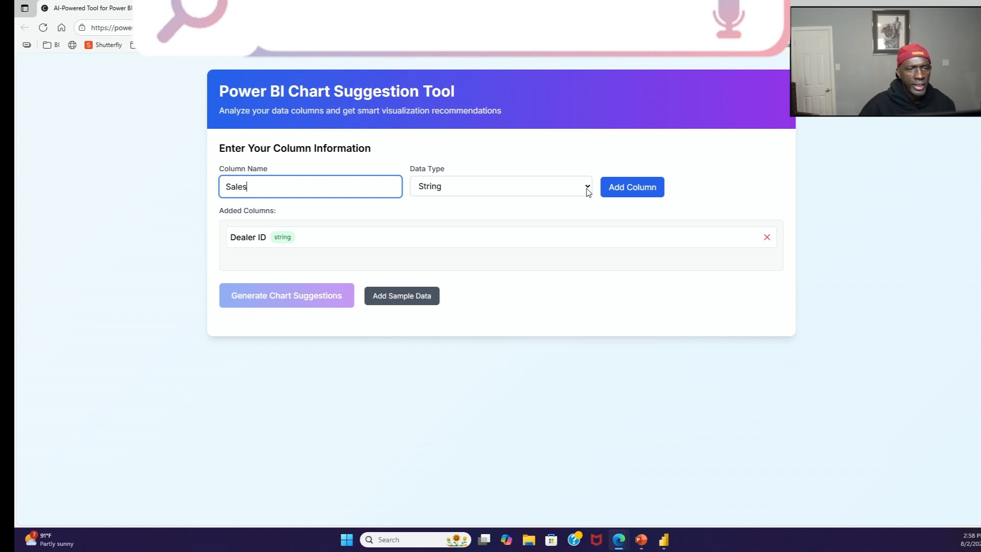
left_click(588, 192)
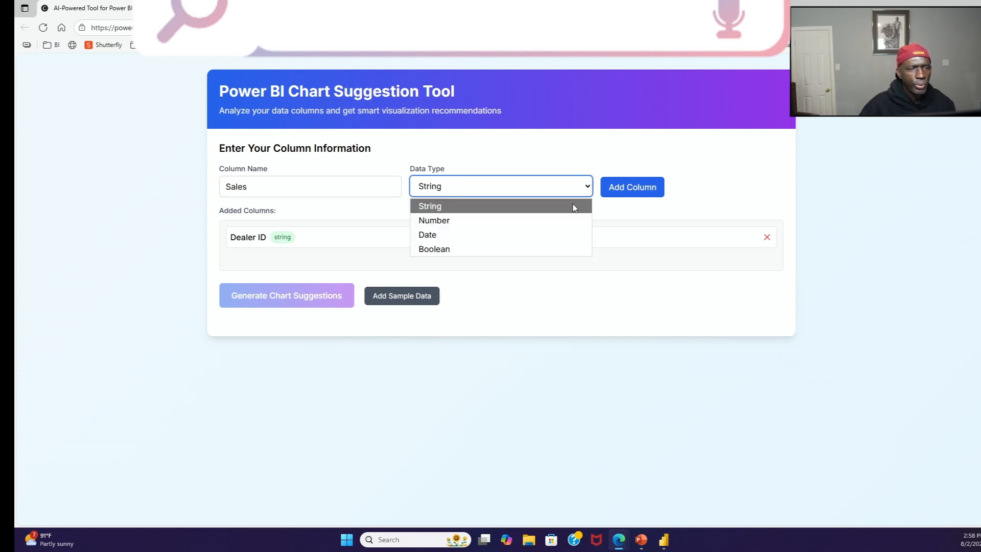
left_click(526, 225)
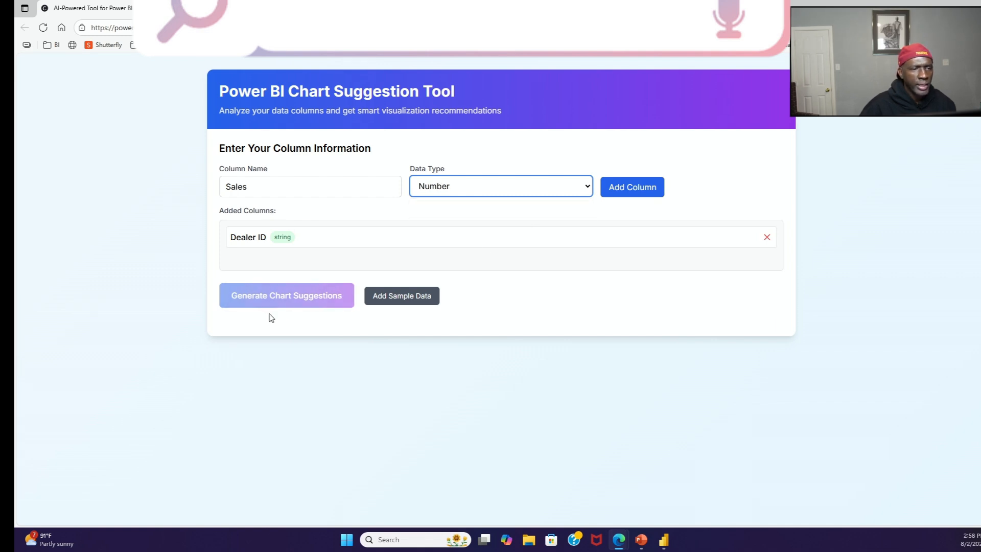
left_click(628, 188)
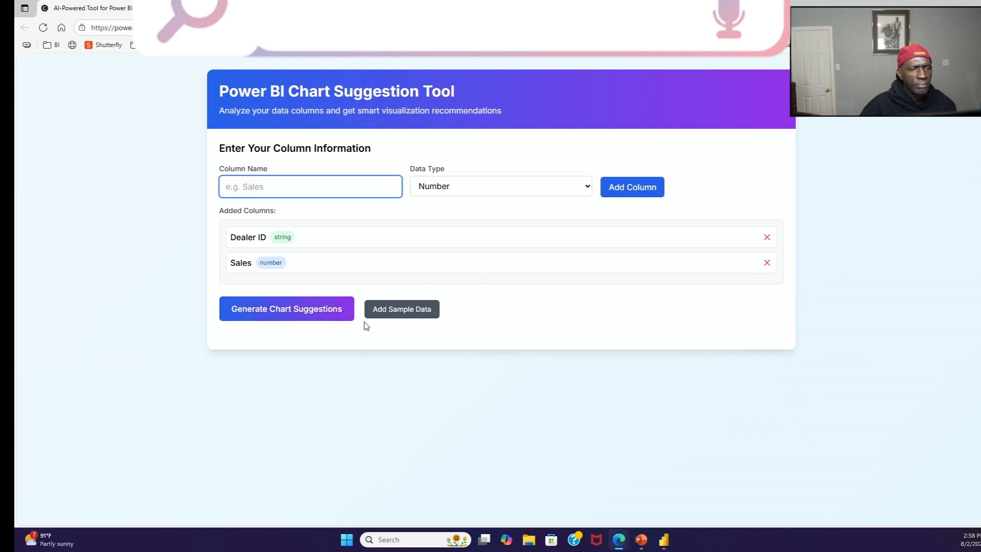
Step: Generate chart suggestions for the Dealer ID and Sales columns and review the suggested axes, measures and customization tips
left_click(317, 313)
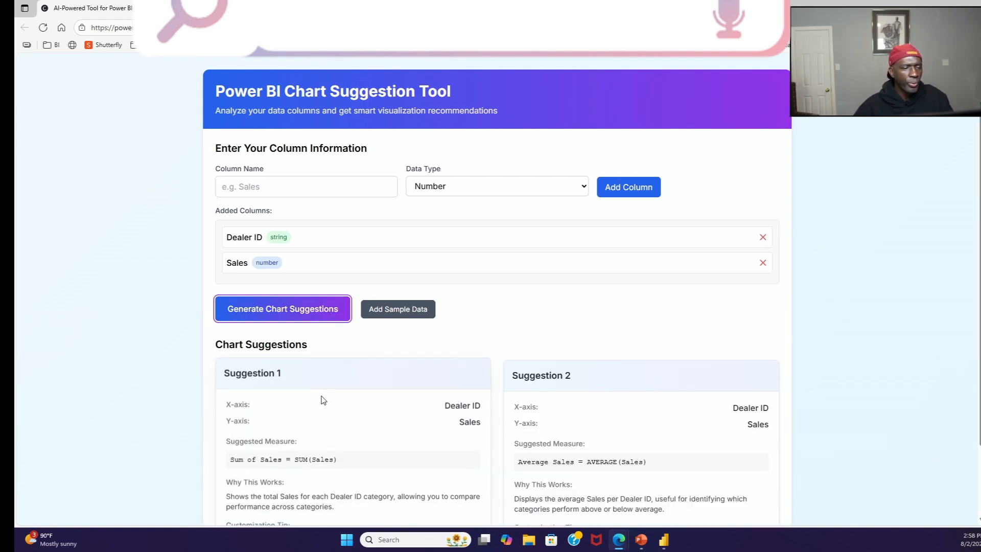
scroll(324, 400, "down", 1)
scroll(337, 400, "down", 1)
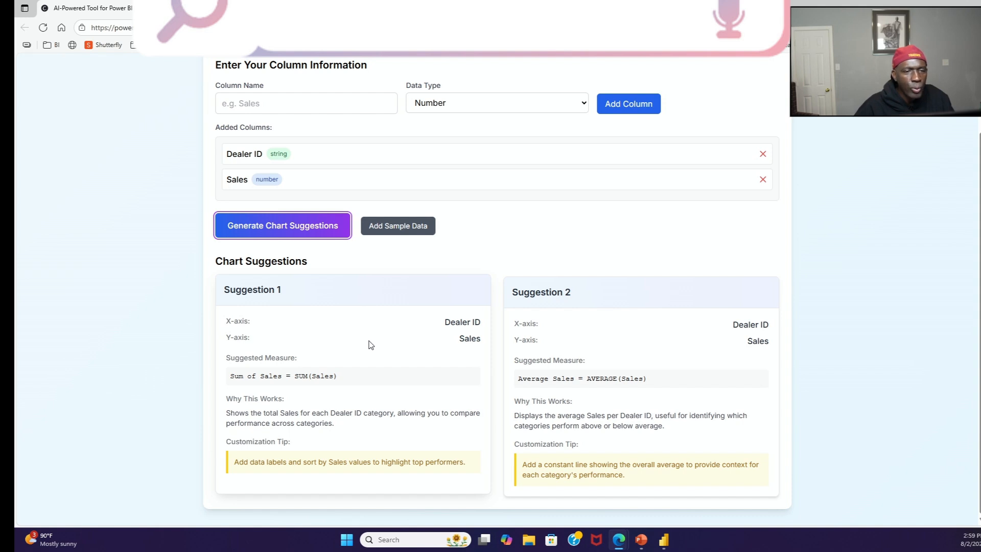
scroll(368, 342, "down", 1)
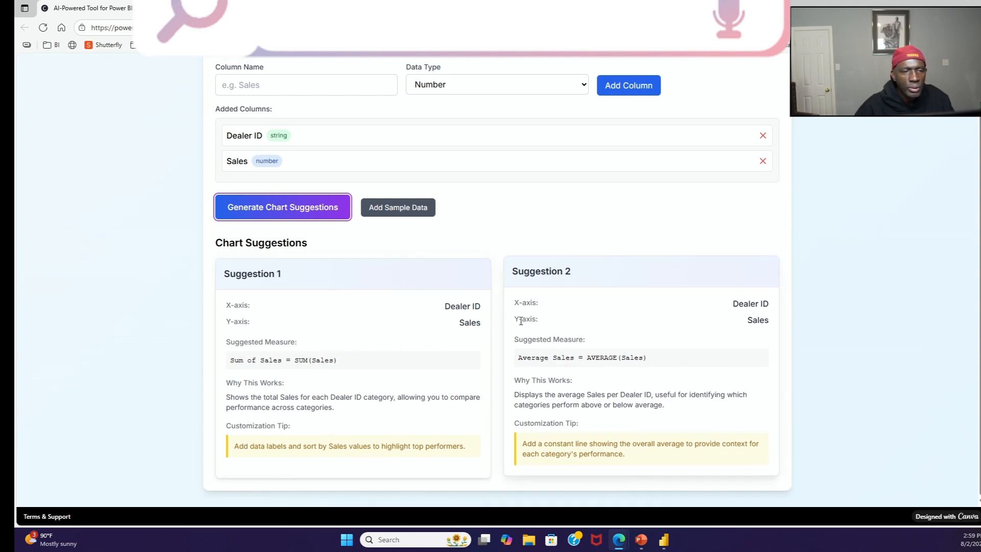